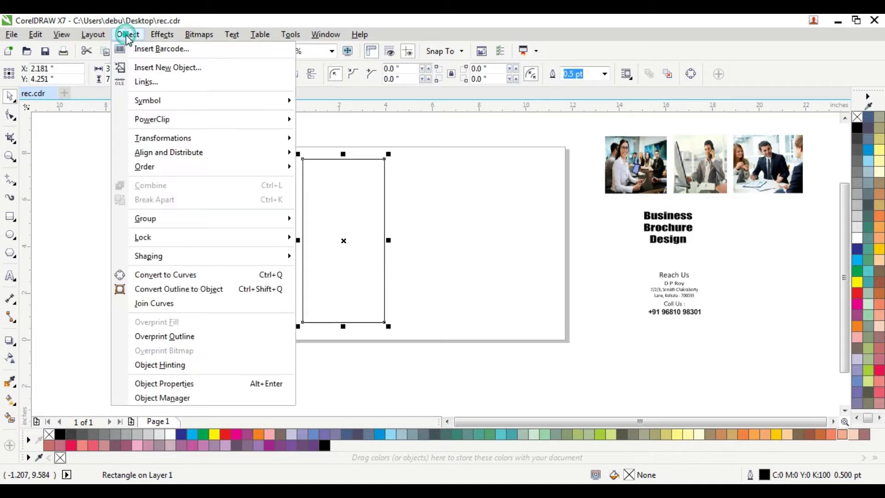
Make two copies of the 3.5 by 7 inch panel rectangle, each offset 3.5 inches to the right
click(160, 138)
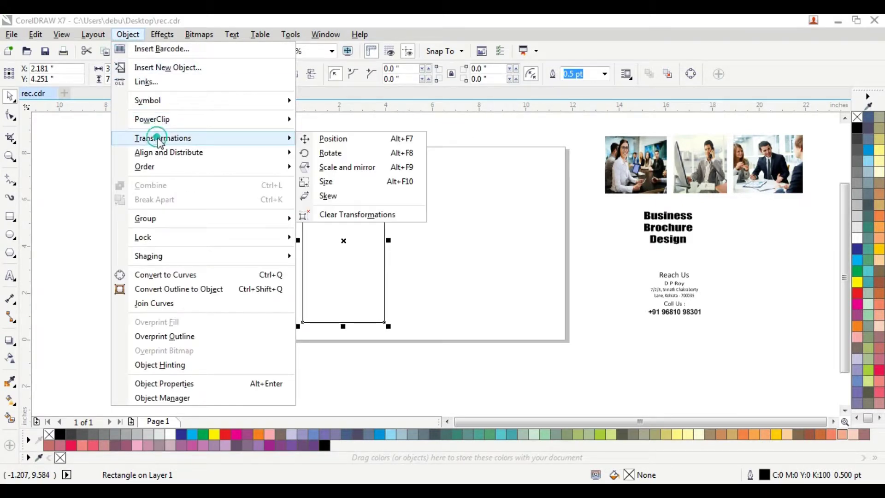
click(338, 139)
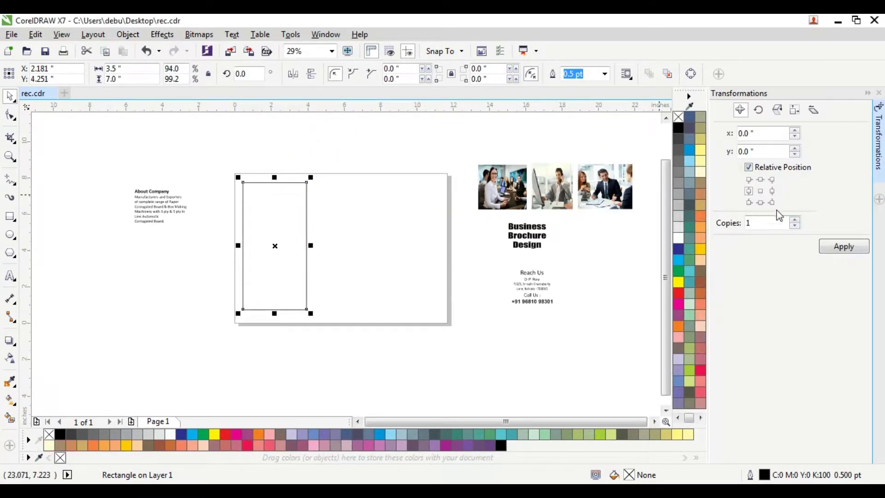
click(772, 193)
click(844, 246)
click(844, 245)
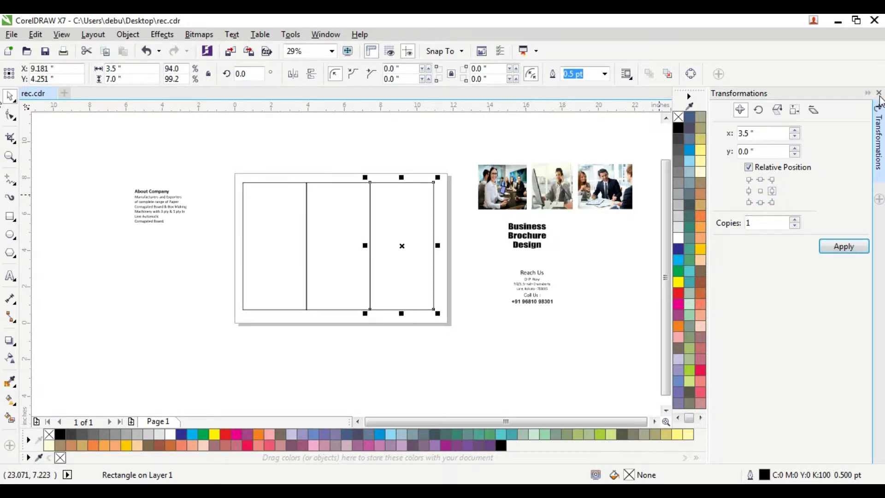
click(879, 93)
click(565, 355)
Group the three panel rectangles, centre the group on the page, and ungroup them
drag(277, 132, 559, 347)
key(ctrl+g)
key(p)
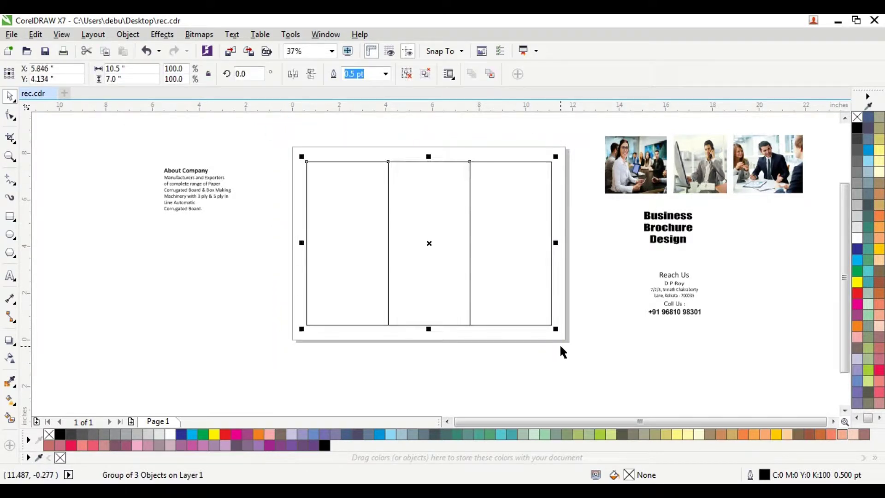
key(ctrl+u)
click(541, 355)
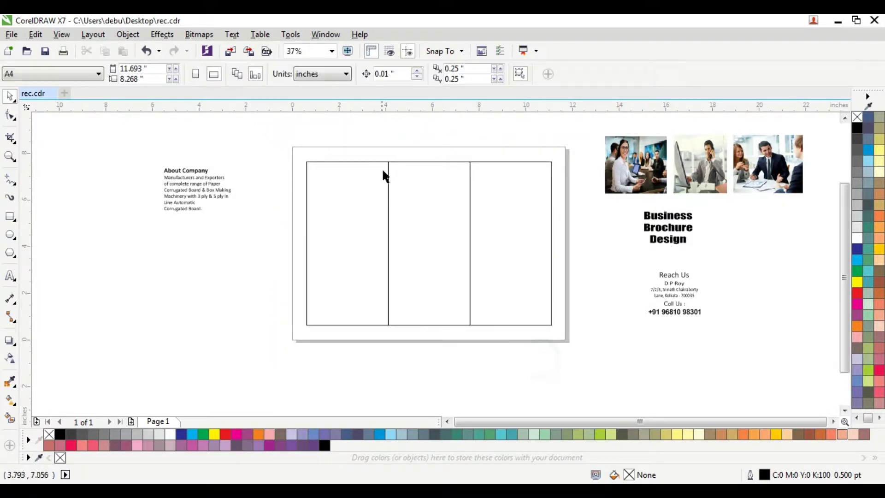
Place vertical guidelines along the two fold lines where the brochure panels meet
scroll(389, 159, up, 8)
scroll(367, 159, up, 4)
mouse_move(24, 153)
mouse_down()
mouse_move(352, 263)
mouse_move(334, 264)
mouse_up()
scroll(448, 258, down, 10)
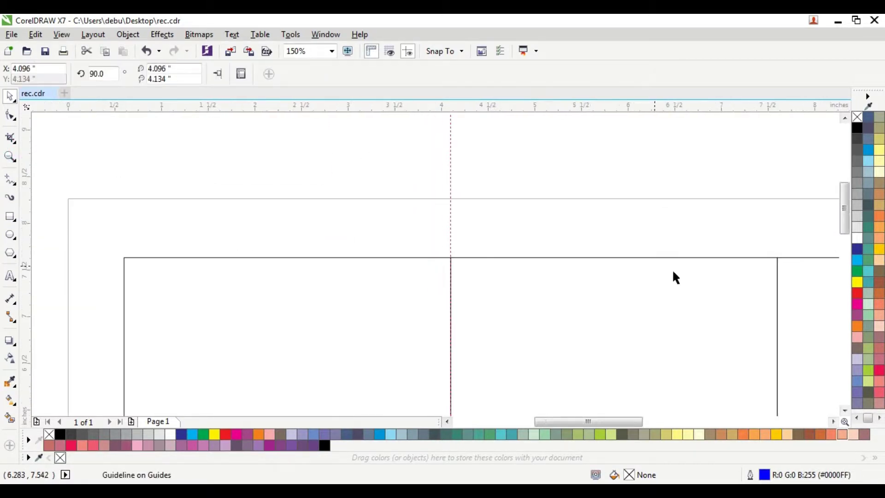
scroll(791, 251, up, 8)
drag(25, 221, 565, 391)
Weld the three panel rectangles into one frame
scroll(544, 377, down, 12)
scroll(550, 376, down, 5)
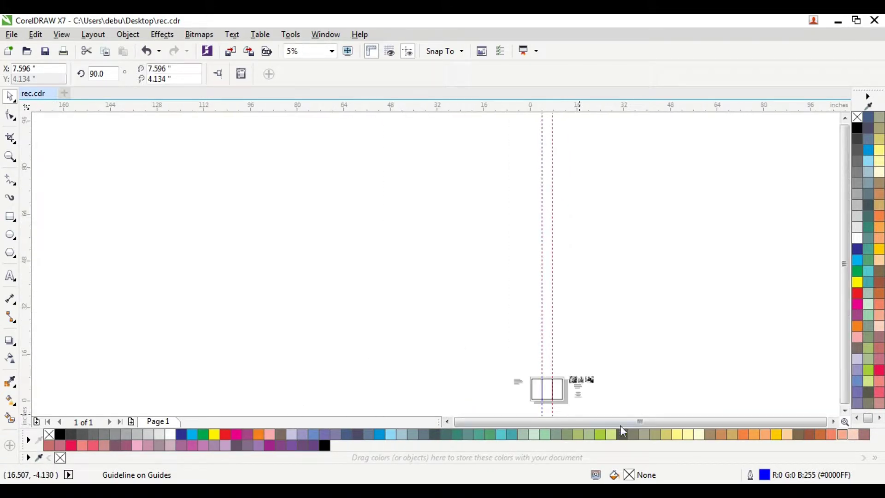
click(845, 410)
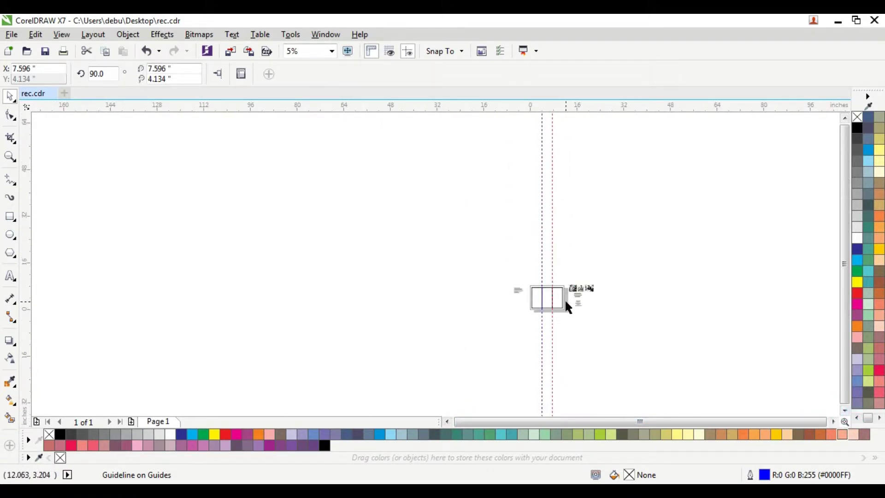
scroll(565, 302, up, 4)
scroll(502, 311, up, 2)
drag(323, 156, 632, 371)
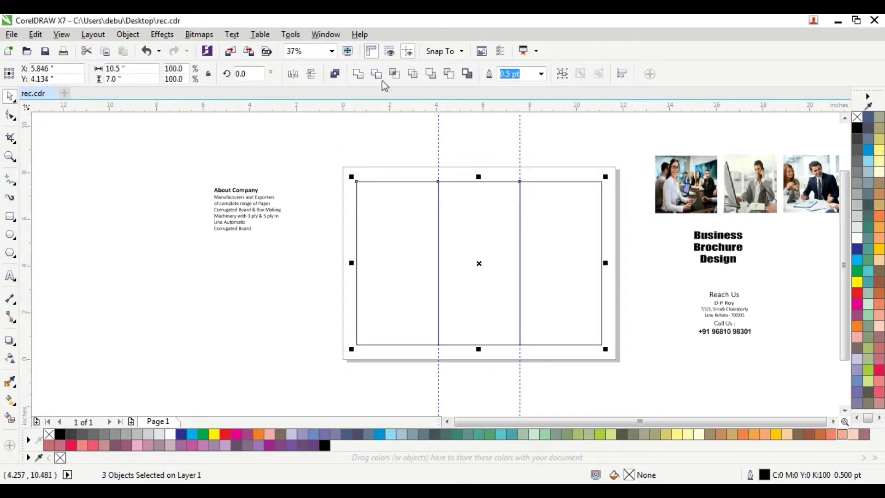
click(359, 75)
click(351, 235)
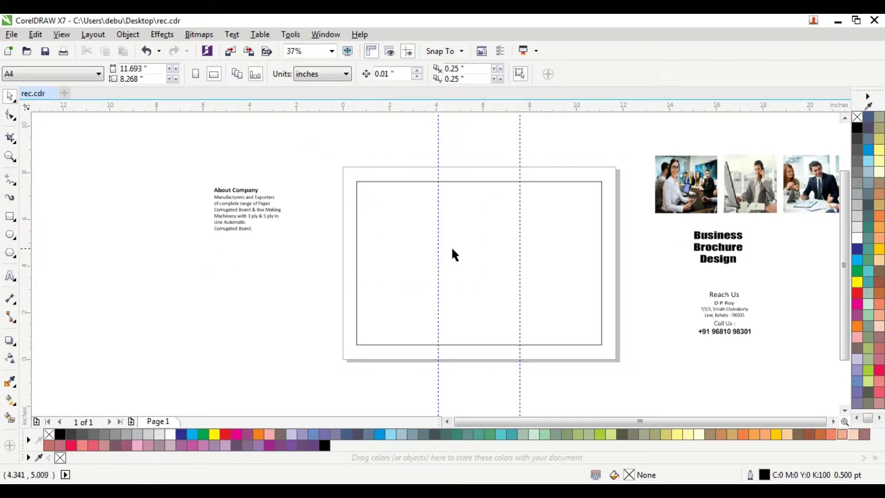
Draw an ellipse about 5.6 by 5.7 inches over the frame's lower-left corner and add two progressively larger copies reaching the first guideline
click(10, 235)
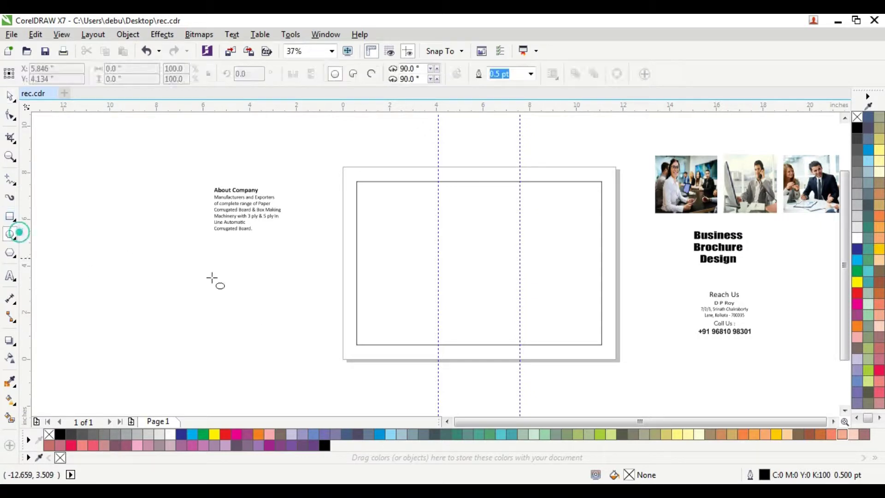
drag(299, 237, 434, 389)
click(9, 96)
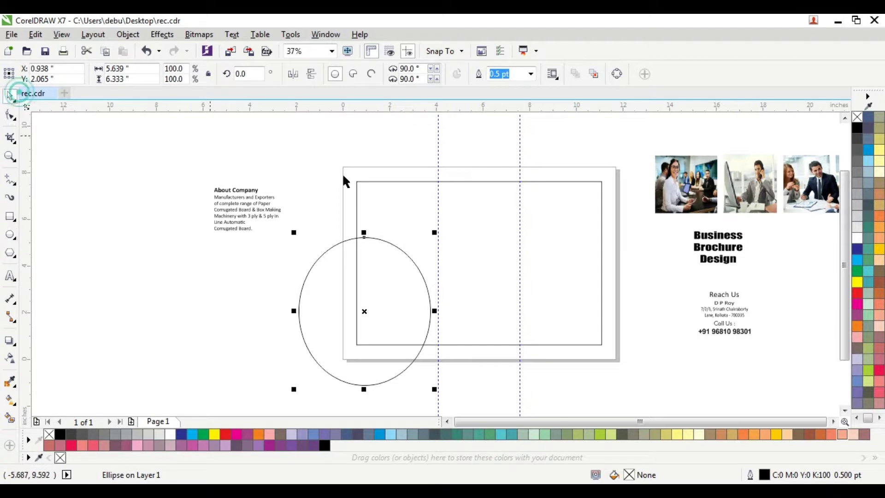
drag(364, 232, 377, 248)
scroll(427, 285, up, 2)
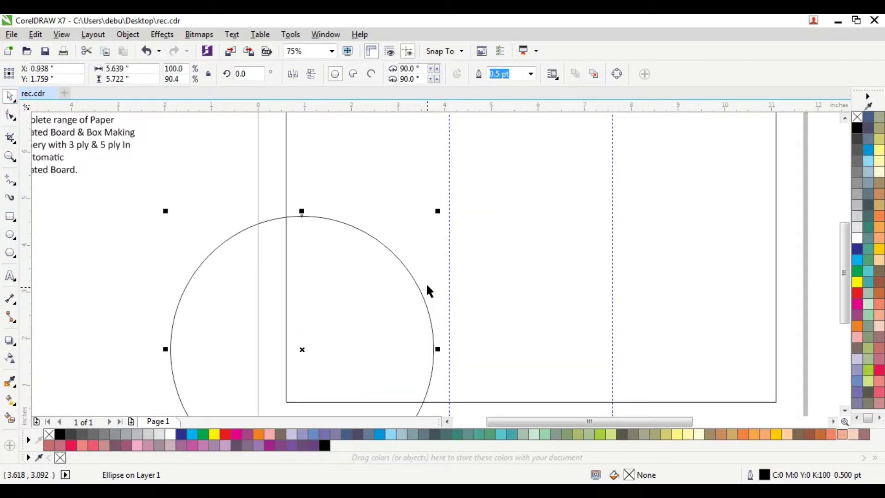
drag(438, 211, 455, 194)
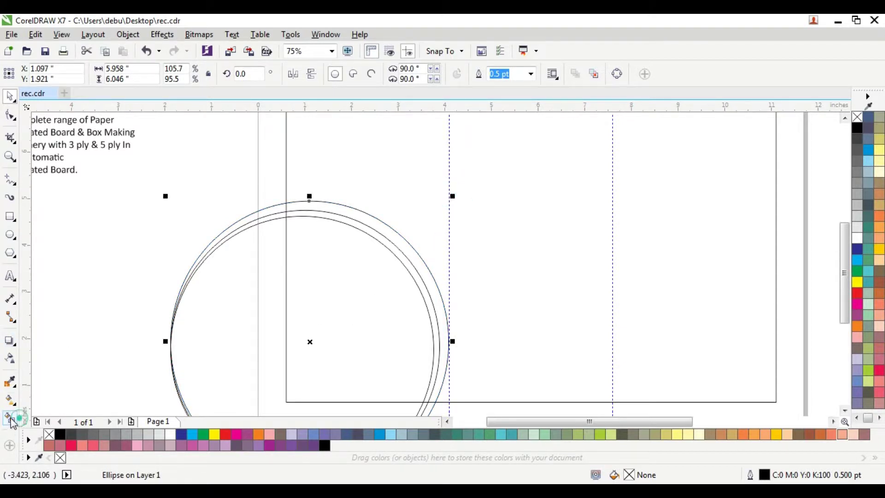
Smart-fill the ellipse regions inside the lower-left corner with slate blue, and recolour the outer ring blue (C:100 M:20 Y:0 K:0)
click(11, 419)
click(366, 282)
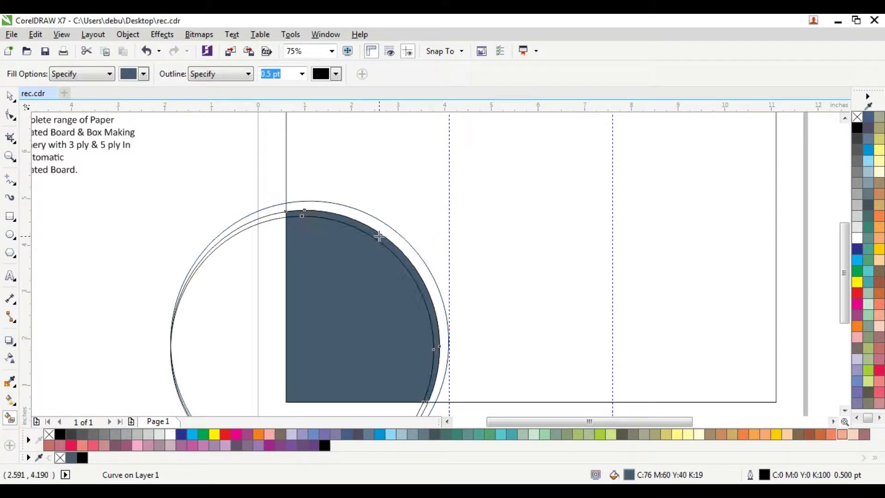
click(378, 226)
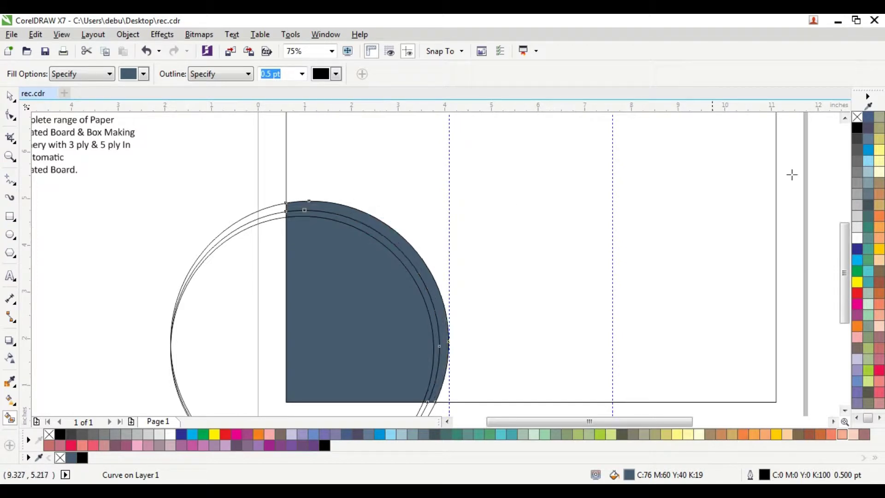
click(869, 151)
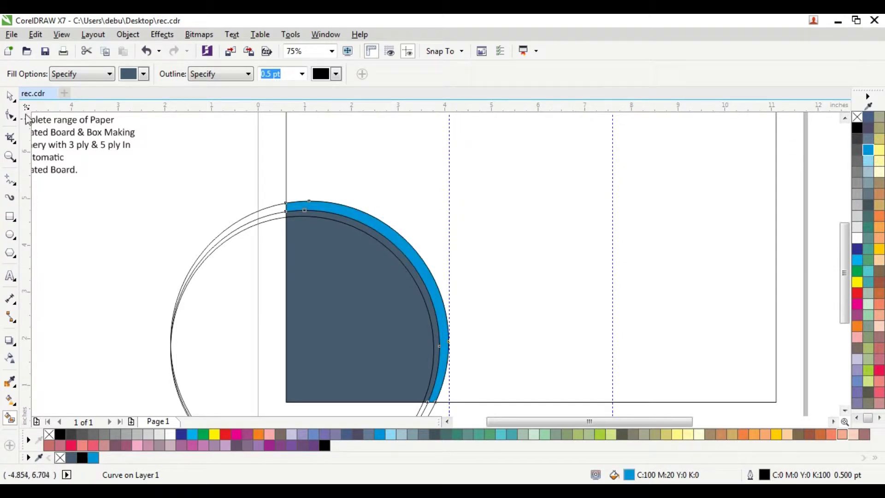
Delete the three construction ellipses around the lower-left filled shapes
click(10, 96)
click(88, 198)
click(235, 224)
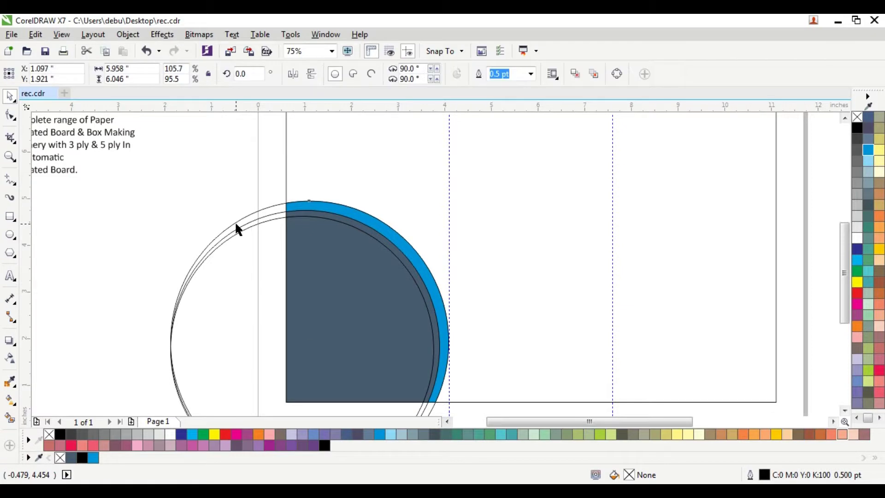
click(238, 225)
click(243, 229)
key(Delete)
Fill the thin middle ring of the lower-left corner shape with light blue
scroll(377, 256, up, 1)
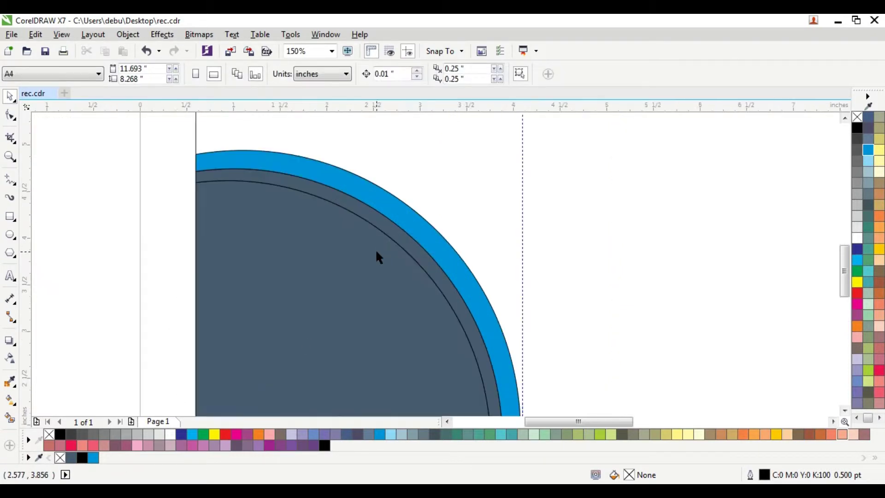
click(353, 204)
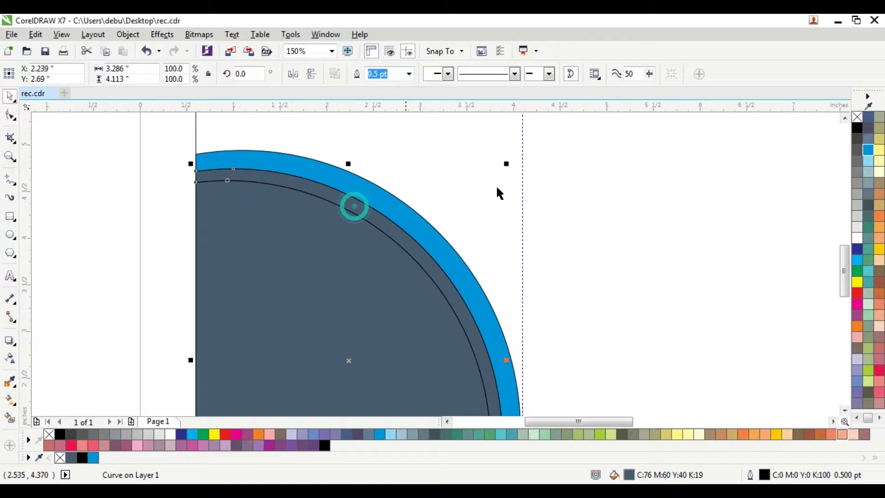
click(869, 161)
click(107, 213)
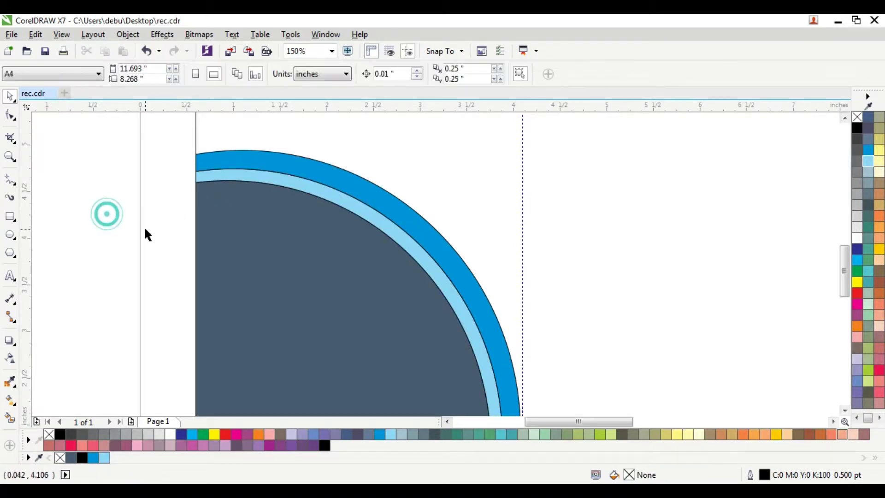
Remove the outlines from the three filled shapes in the lower-left corner
scroll(208, 236, down, 3)
scroll(208, 233, up, 1)
drag(109, 184, 246, 328)
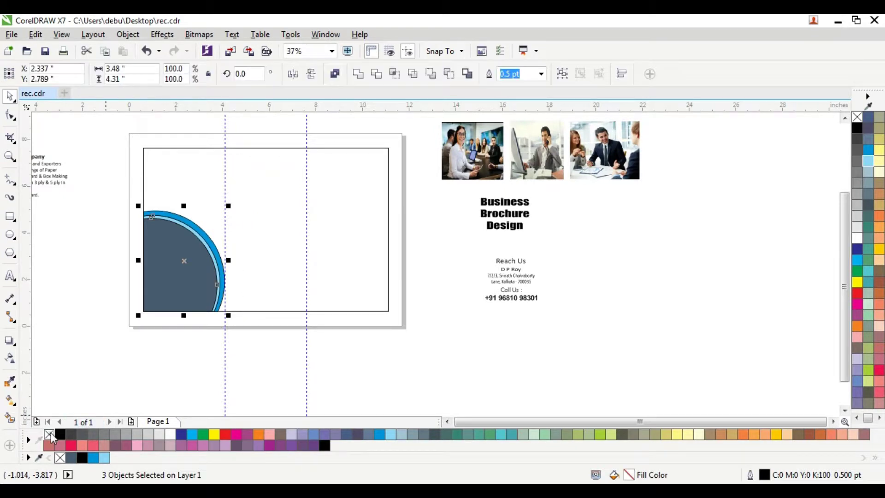
right_click(51, 433)
click(175, 360)
Reduce the height of the three lower-left corner shapes together to about 4.2 inches
drag(109, 183, 281, 352)
scroll(194, 263, up, 1)
drag(173, 151, 180, 156)
click(116, 175)
scroll(116, 176, up, 1)
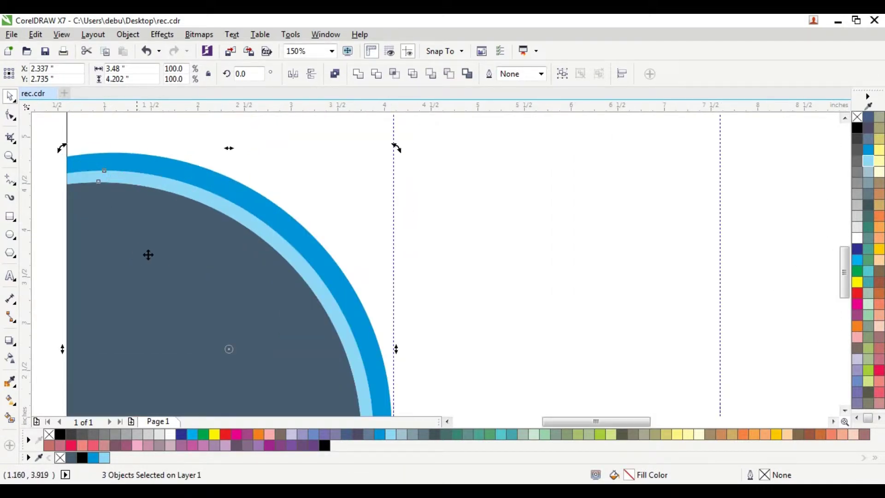
scroll(362, 241, down, 1)
click(363, 257)
scroll(364, 256, down, 1)
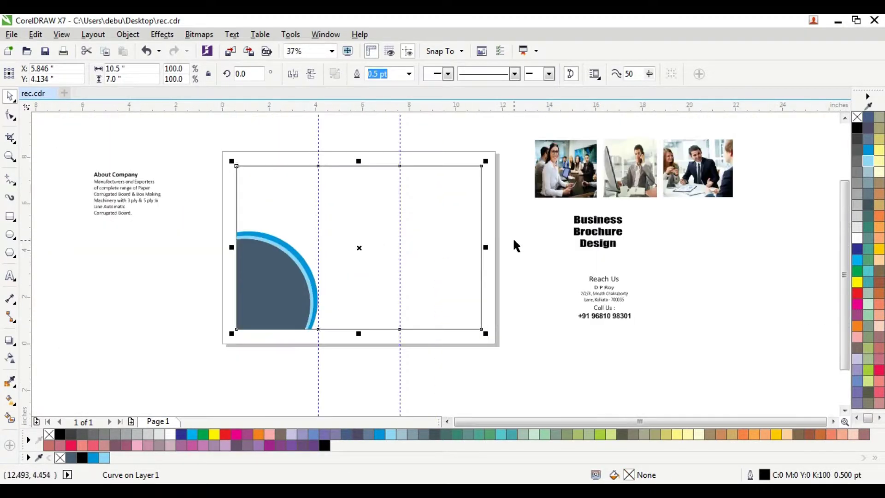
click(534, 319)
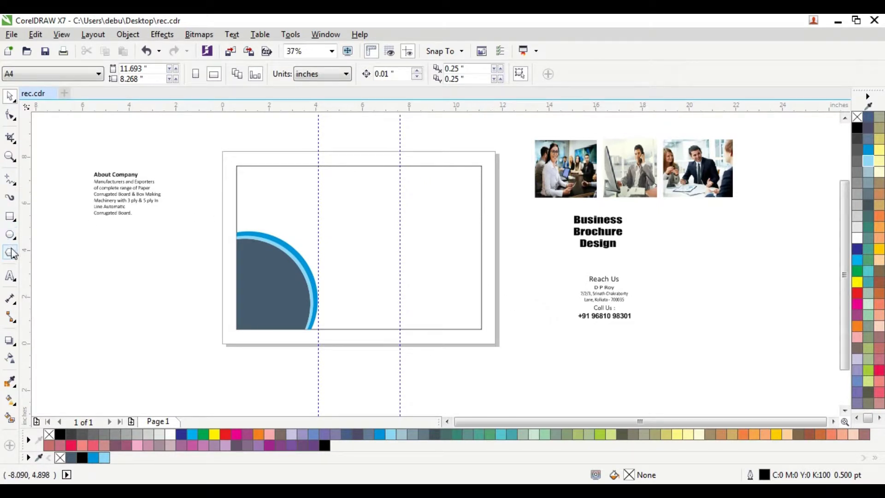
Draw an ellipse about 4.5 by 5.75 inches over the frame's upper-right corner and add two progressively larger copies reaching the second guideline
click(10, 235)
drag(515, 143, 410, 278)
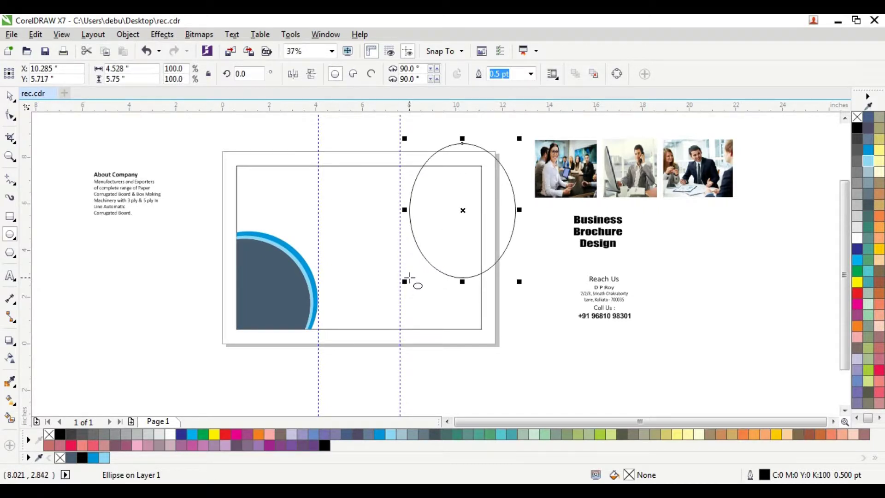
click(13, 98)
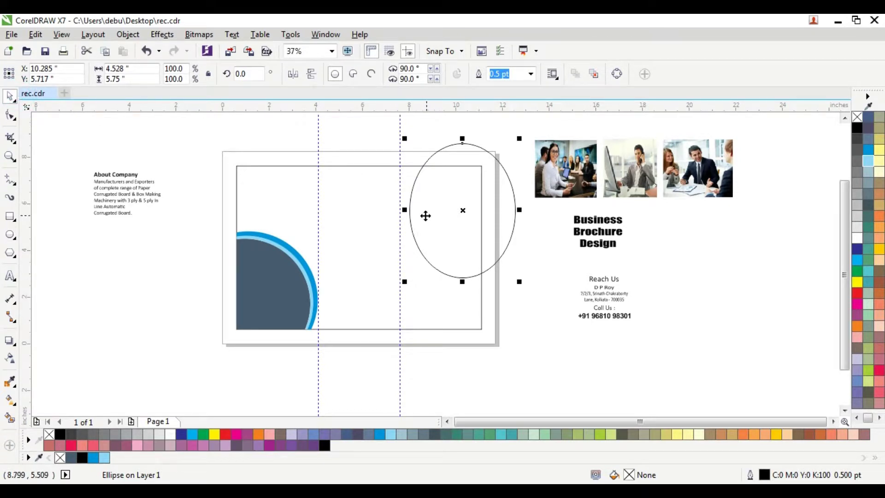
scroll(424, 213, up, 1)
drag(390, 344, 372, 380)
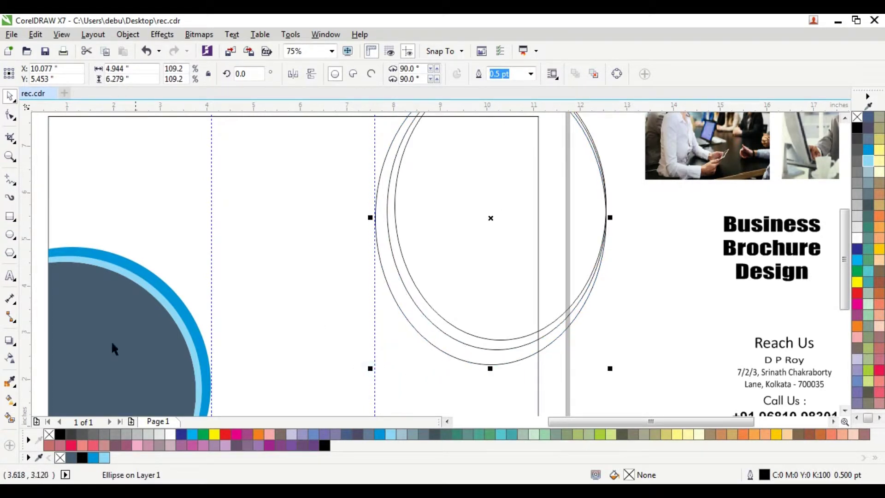
Smart-fill the ellipse regions inside the upper-right corner with slate blue, and recolour the outer ring blue (C:100 M:20 Y:0 K:0)
click(11, 417)
click(449, 221)
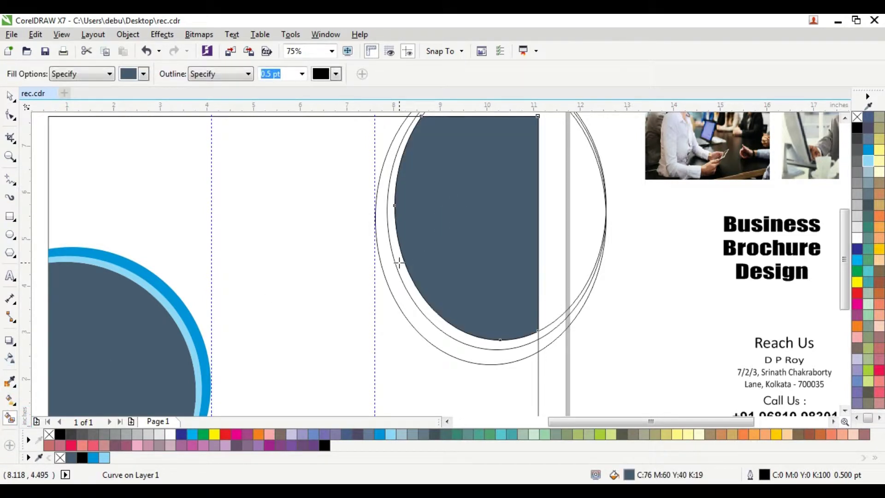
click(399, 263)
click(389, 276)
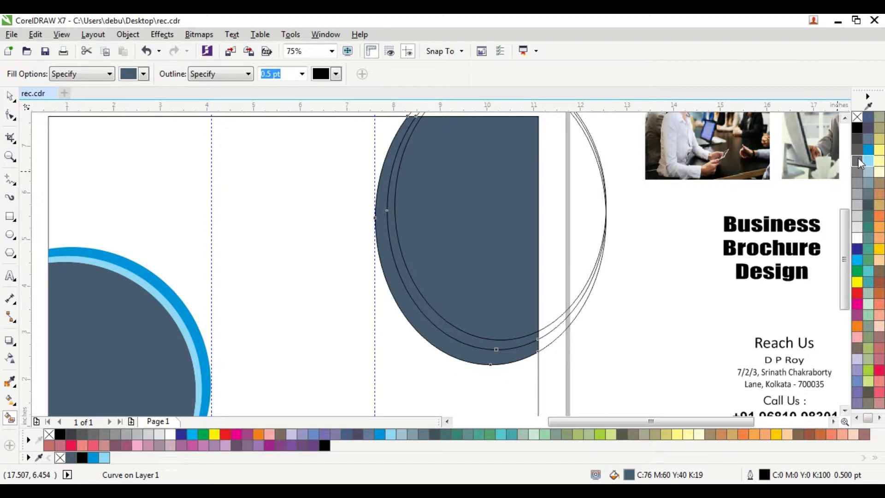
click(869, 150)
Fill the thin middle ring of the upper-right corner shape with light blue (C:40 M:0 Y:0 K:0)
click(10, 95)
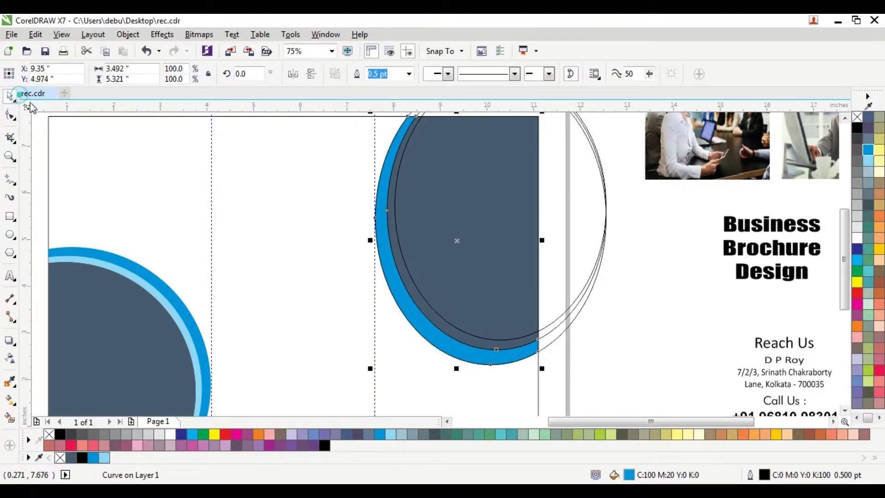
click(397, 248)
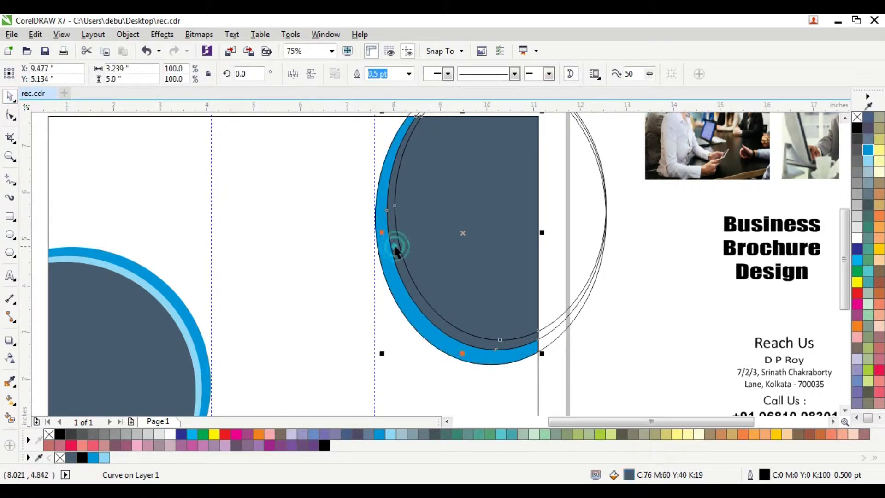
click(869, 164)
scroll(640, 320, down, 1)
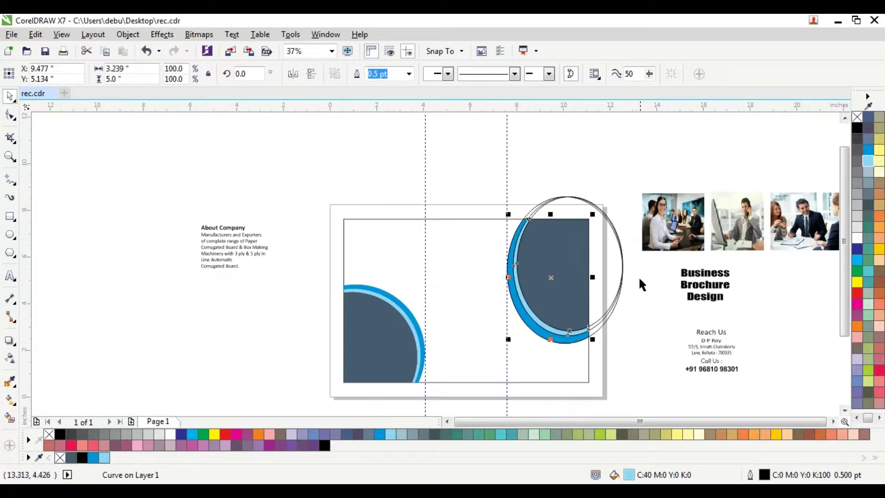
Delete the three construction ellipses around the upper-right filled shapes
click(544, 168)
click(577, 199)
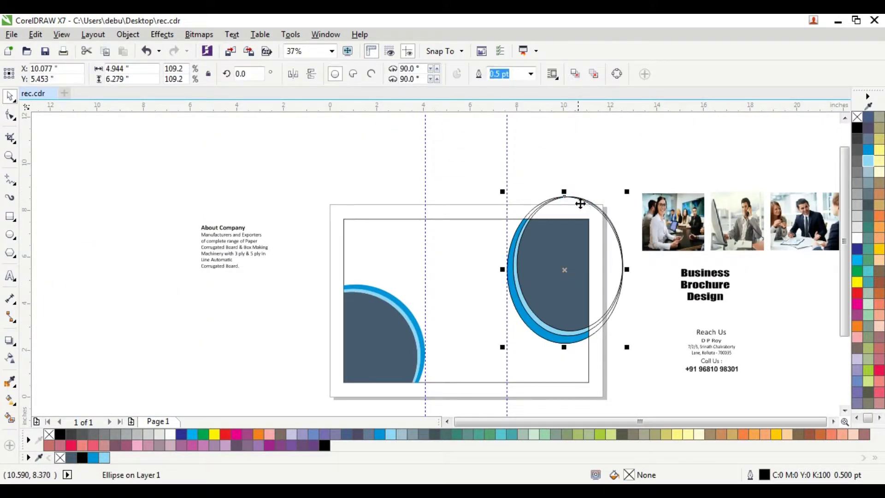
click(623, 227)
click(613, 229)
key(Delete)
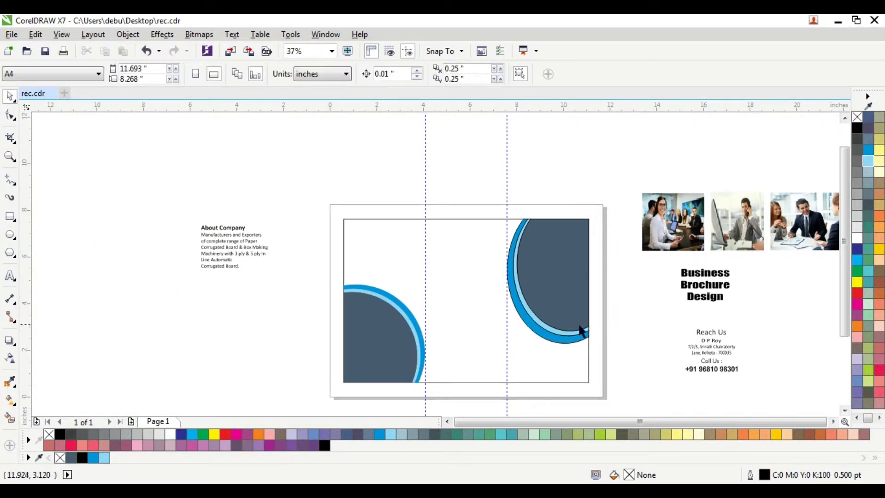
Remove the outlines from the three filled curved shapes in the frame's upper-right corner
scroll(552, 331, up, 2)
scroll(552, 331, down, 2)
drag(616, 196, 518, 346)
scroll(537, 328, up, 2)
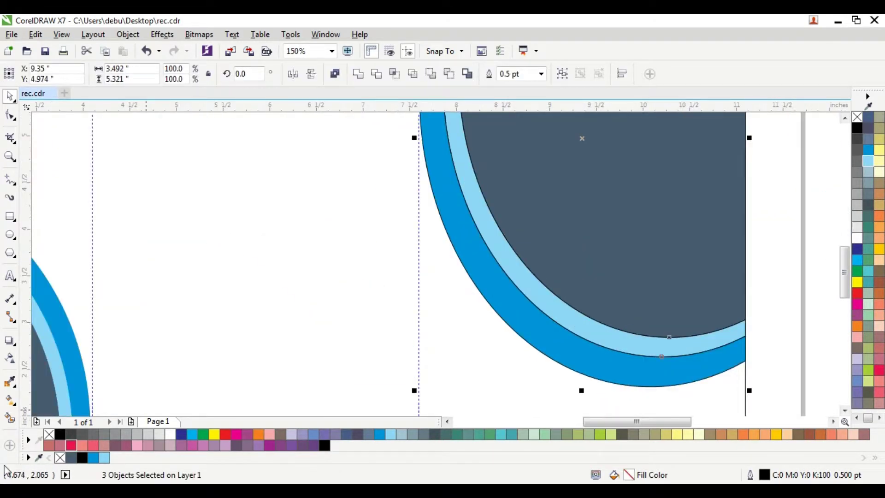
scroll(494, 325, up, 1)
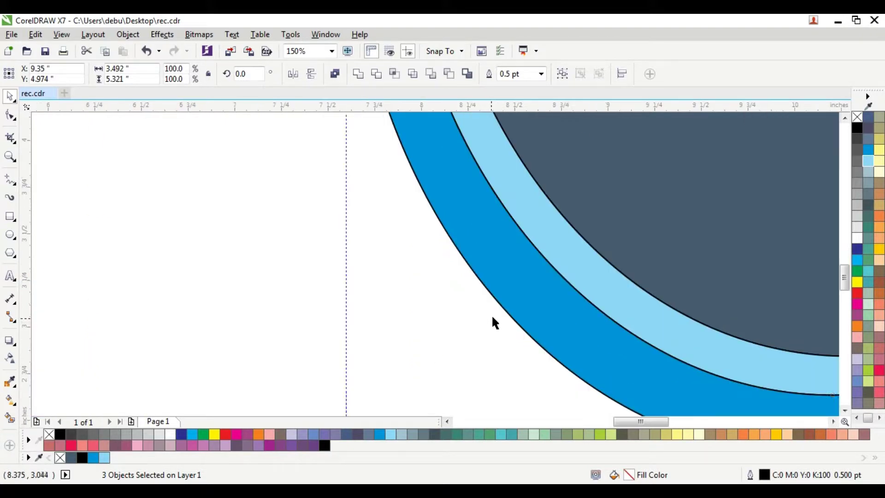
right_click(49, 435)
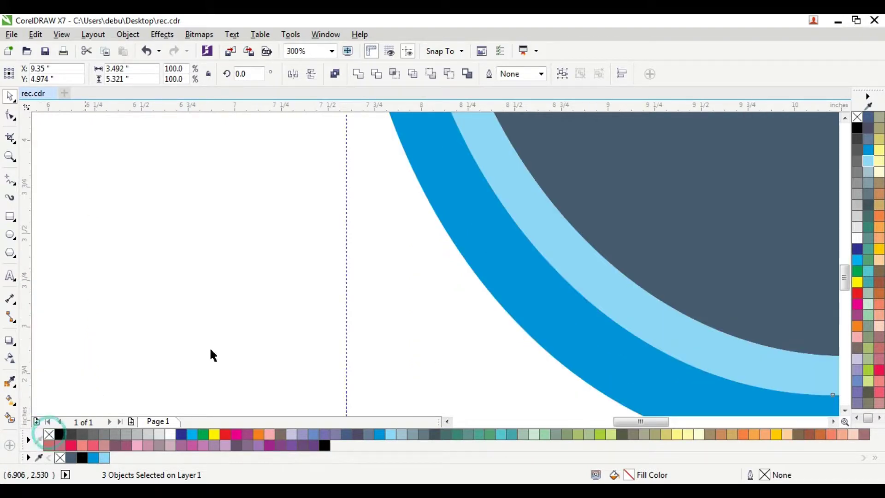
scroll(571, 242, up, 2)
scroll(571, 243, down, 5)
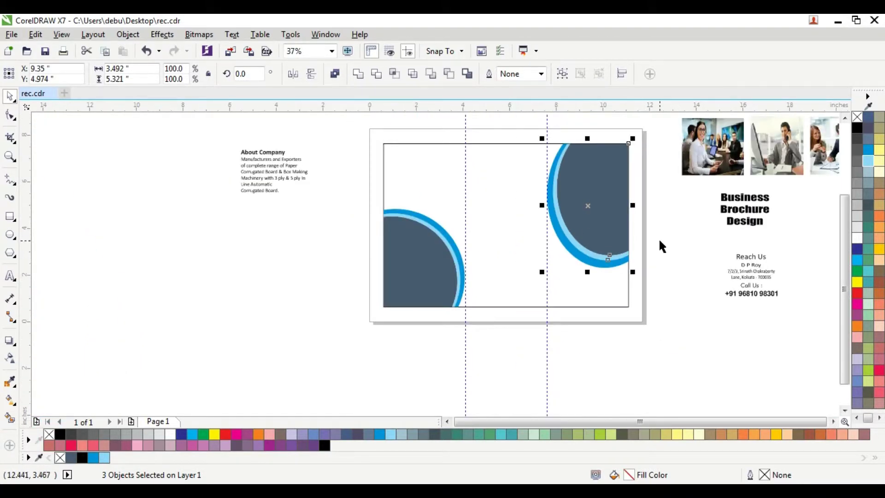
click(659, 238)
Draw a circle about 2.8 inches wide in the middle panel and add two progressively larger copies, the largest about 3.25 inches
scroll(519, 161, up, 1)
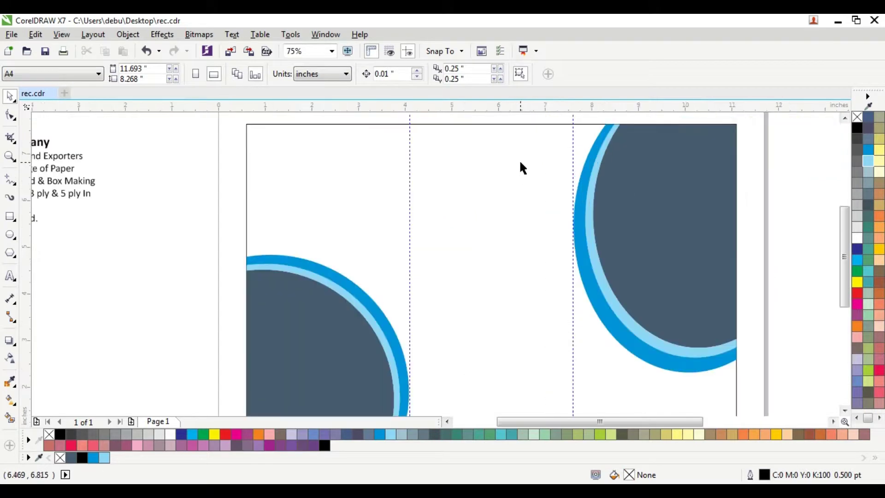
click(10, 235)
drag(432, 191, 563, 295)
click(10, 97)
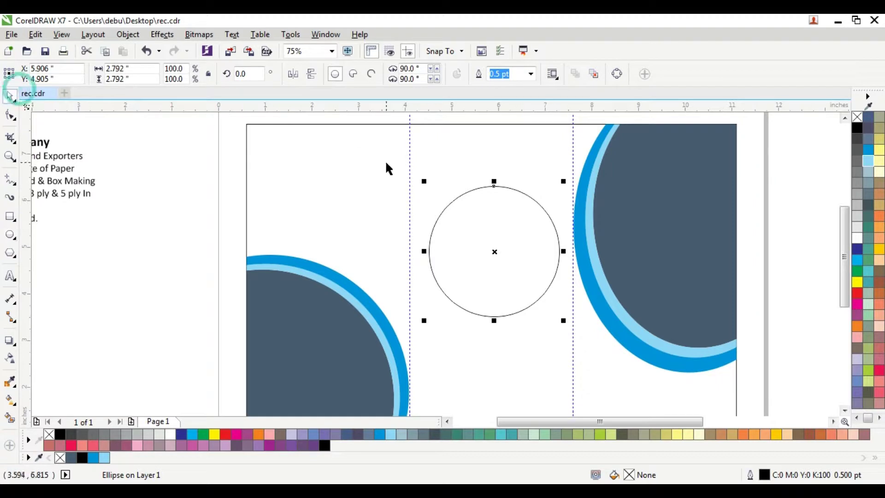
drag(424, 181, 420, 178)
drag(498, 243, 496, 228)
drag(561, 310, 580, 327)
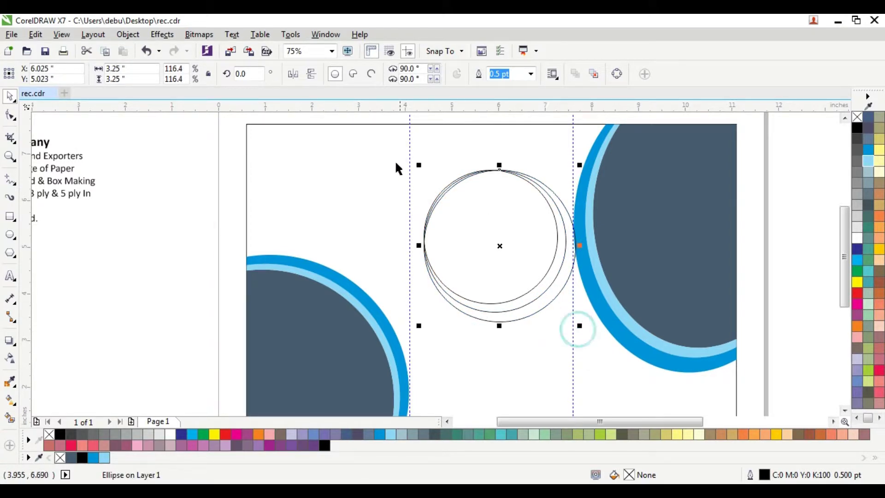
Align the three circles by their tops and centres and scale them together to about 3.2 inches between the guidelines
drag(353, 114, 628, 346)
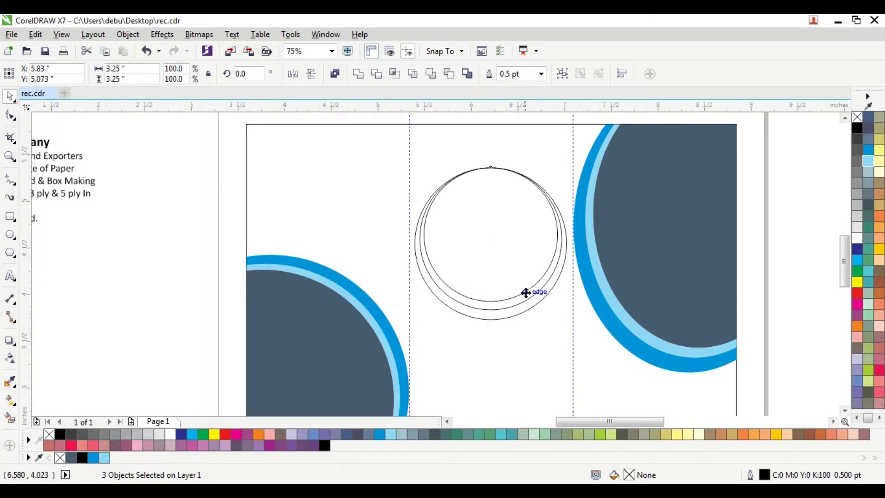
scroll(528, 292, up, 2)
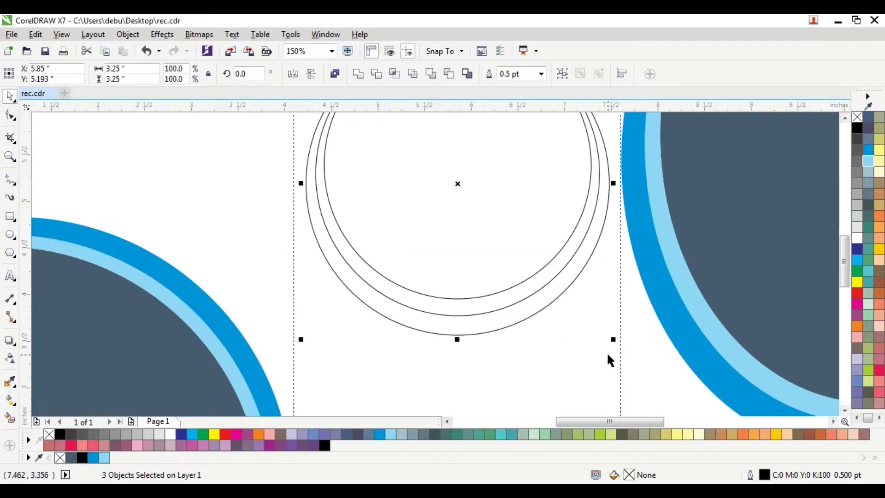
drag(614, 339, 605, 327)
scroll(593, 320, down, 2)
click(447, 326)
click(397, 214)
scroll(544, 307, up, 2)
click(544, 310)
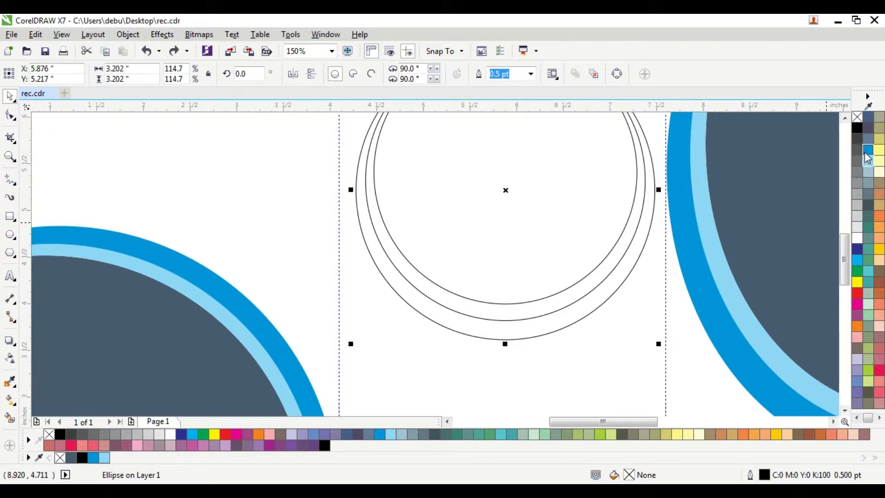
drag(511, 217, 437, 214)
key(ctrl+z)
Fill the innermost circle in the middle panel with white (C:0 M:0 Y:0 K:0)
click(448, 211)
click(448, 211)
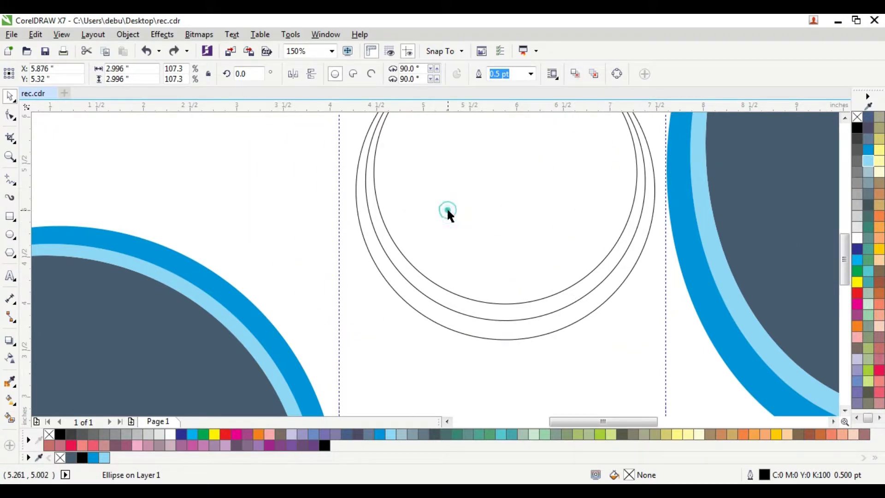
click(858, 238)
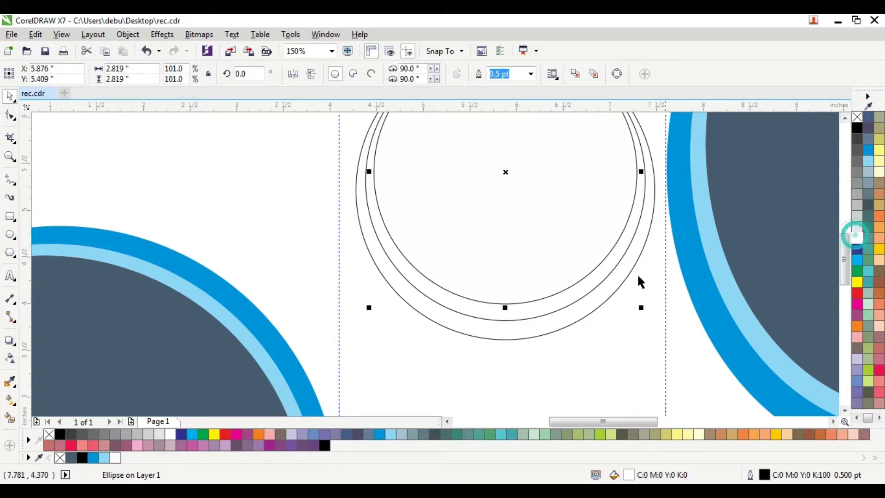
Fill the middle circle with light blue (C:40 M:0 Y:0 K:0) and send the outer circle to the back of the page
click(604, 278)
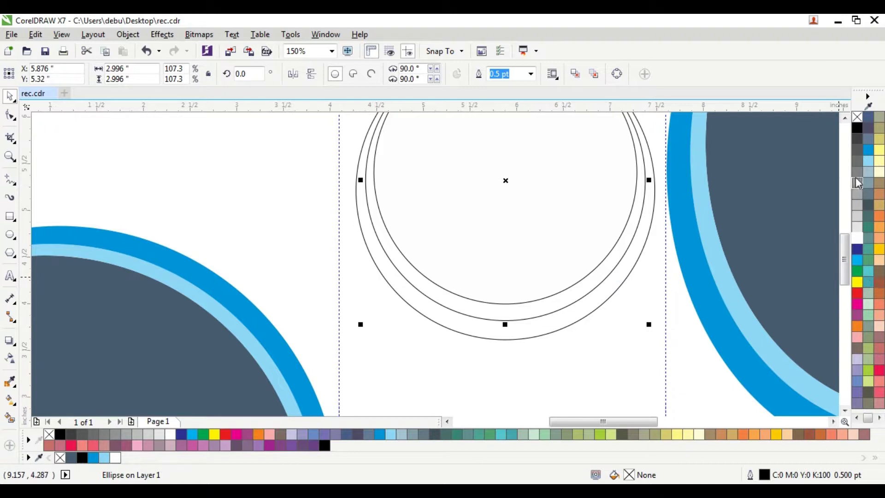
click(868, 162)
right_click(510, 189)
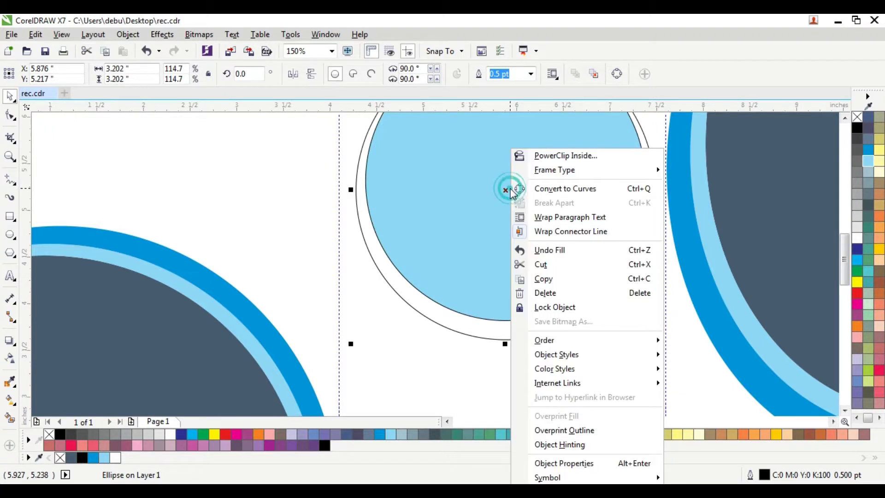
mouse_move(551, 342)
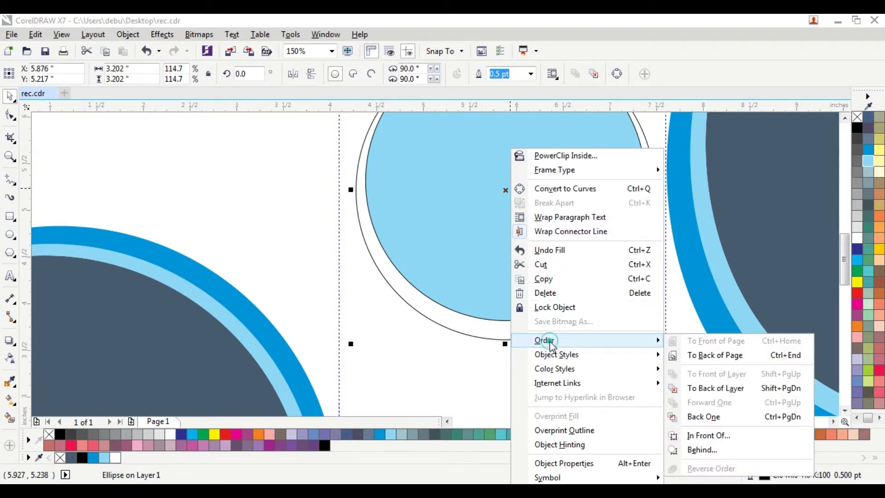
click(698, 355)
scroll(498, 332, down, 2)
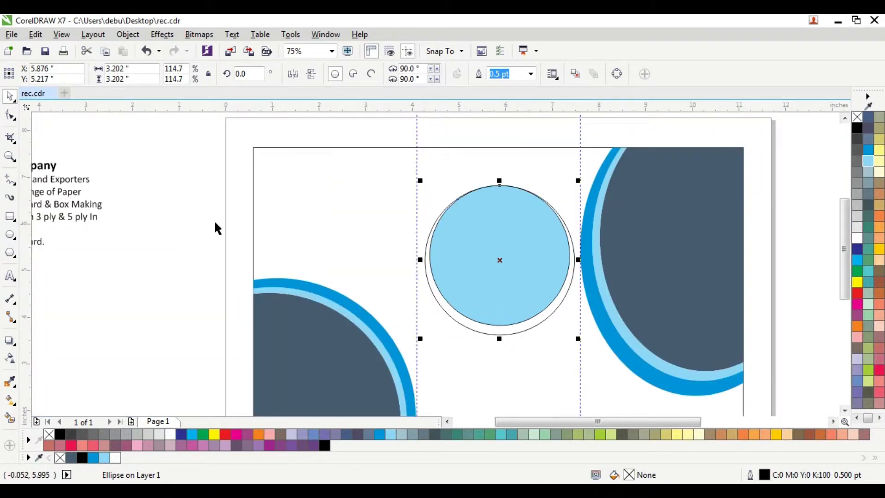
click(190, 183)
drag(492, 256, 386, 243)
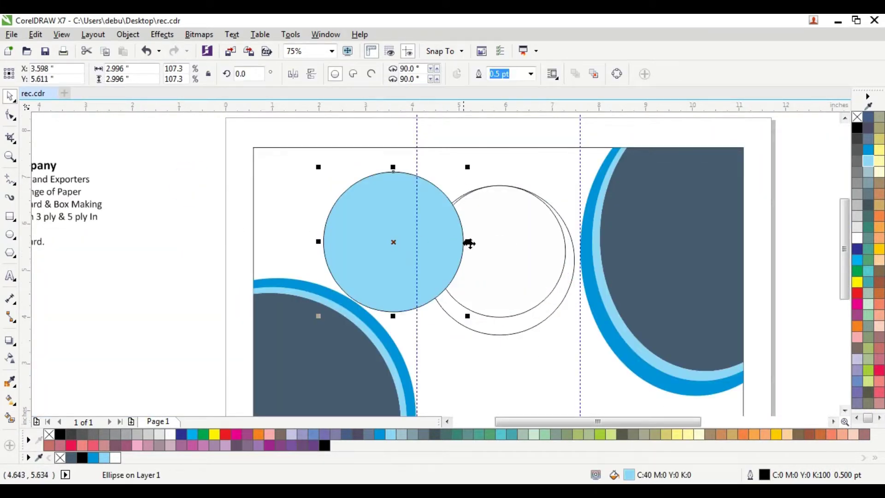
key(ctrl+z)
Send the light blue circle to the back of the page, behind the white circle
scroll(526, 273, up, 2)
right_click(526, 274)
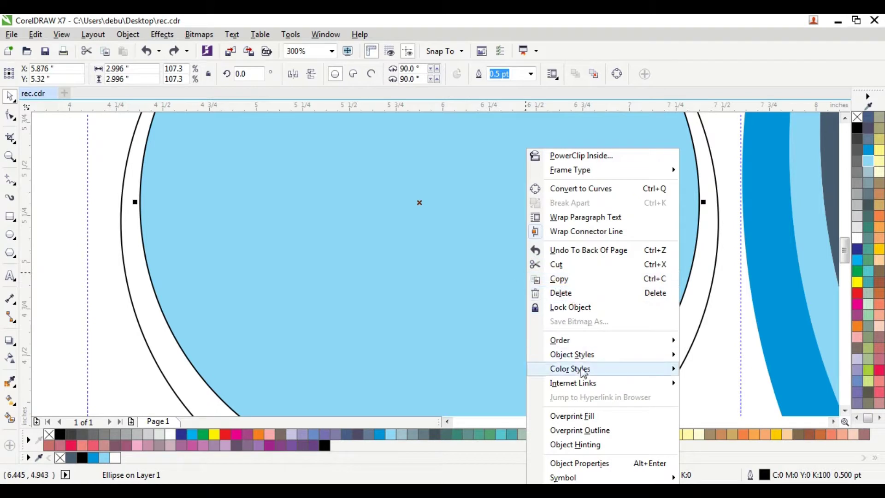
mouse_move(566, 341)
click(731, 356)
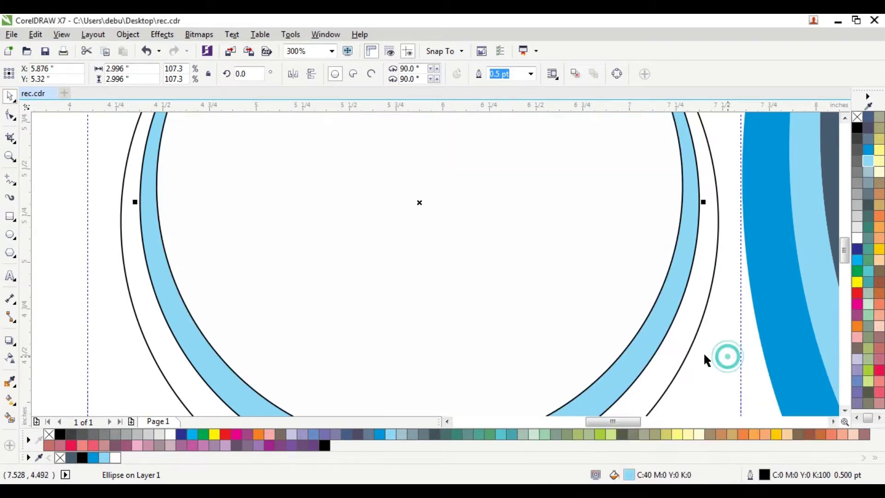
Fill the outer circle in the middle panel with blue (C:100 M:20 Y:0 K:0)
scroll(365, 304, down, 2)
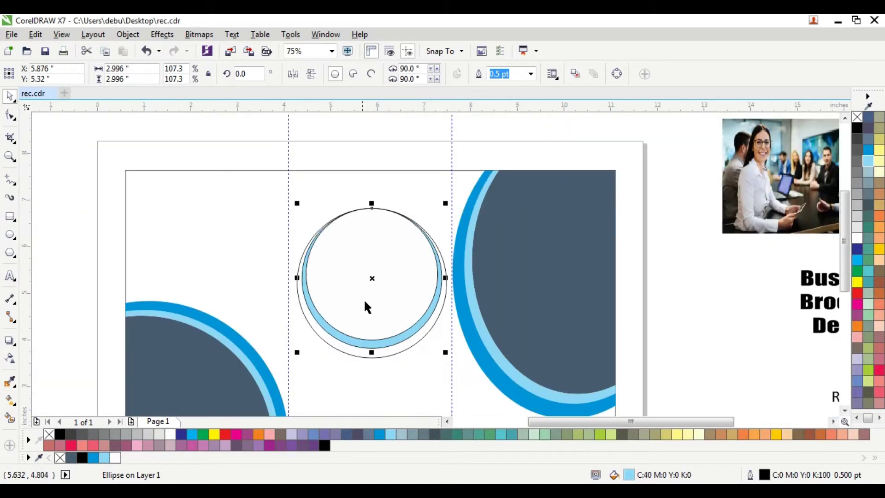
click(412, 350)
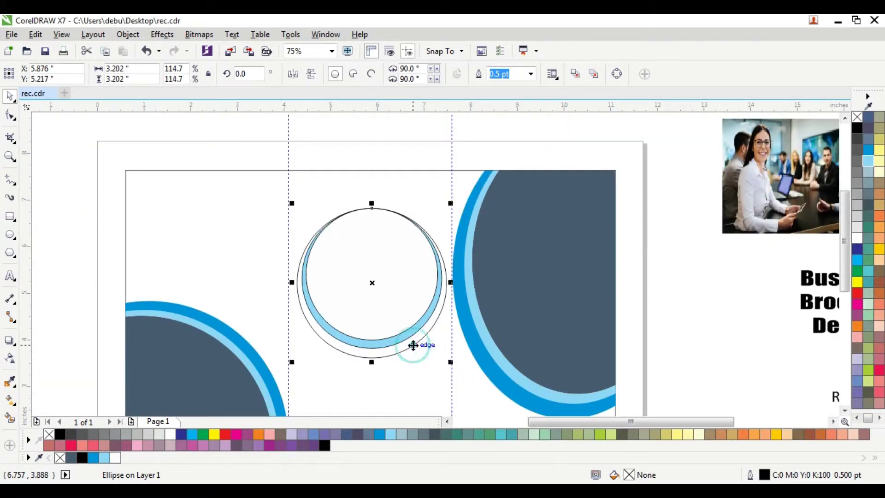
click(869, 150)
scroll(367, 286, up, 2)
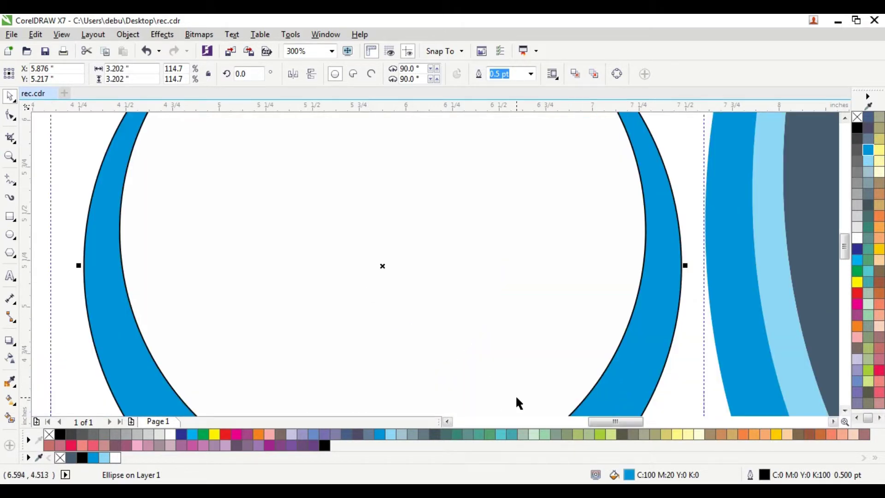
scroll(516, 397, down, 2)
click(541, 396)
right_click(544, 401)
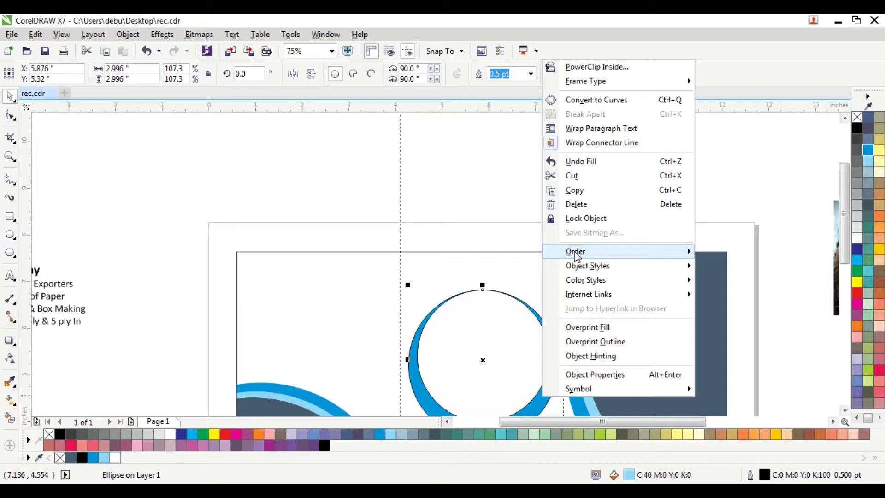
mouse_move(668, 252)
click(279, 222)
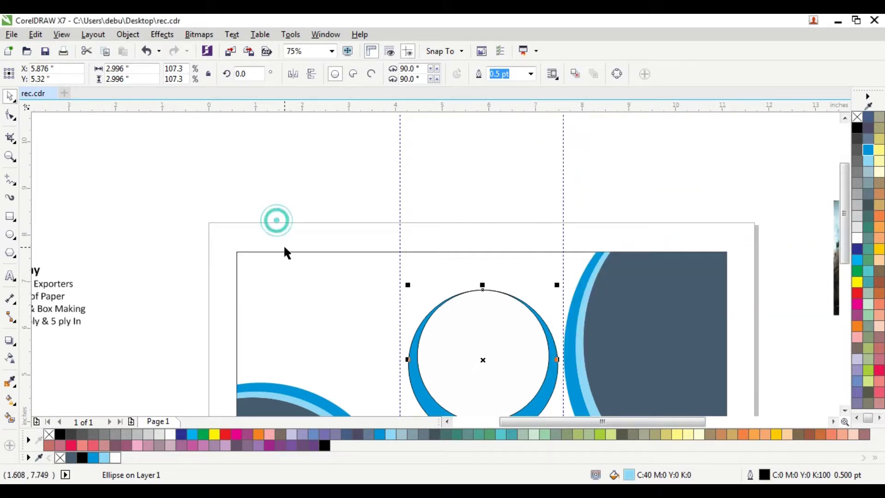
scroll(283, 244, down, 2)
click(228, 219)
scroll(425, 349, up, 2)
drag(393, 350, 308, 351)
key(ctrl+z)
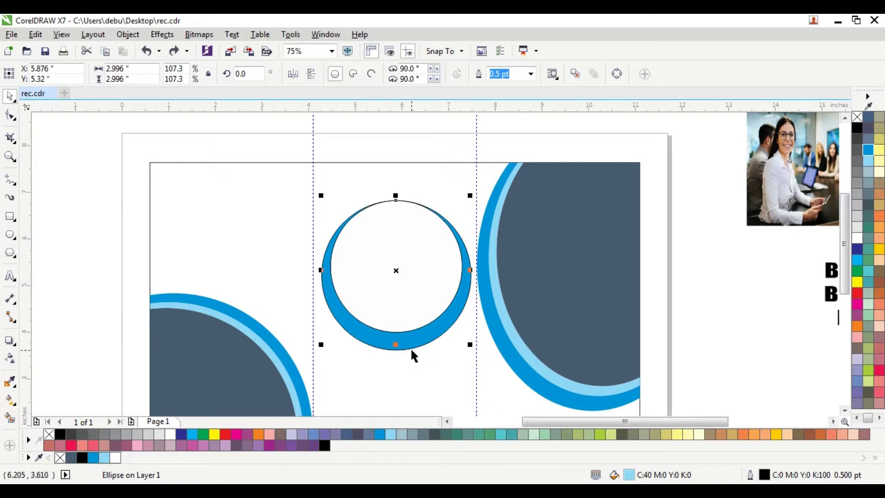
Send the blue outer circle to the back of the page, behind the light blue and white circles
drag(411, 351, 395, 362)
key(ctrl+z)
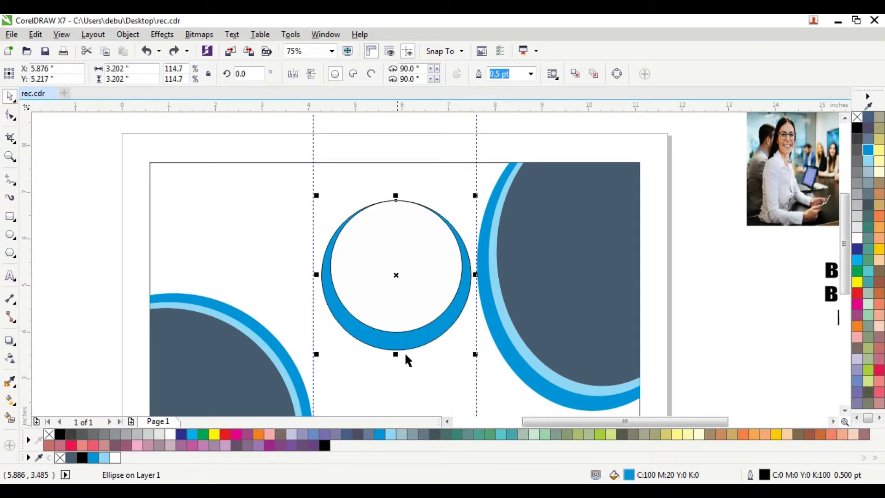
right_click(414, 349)
mouse_move(461, 341)
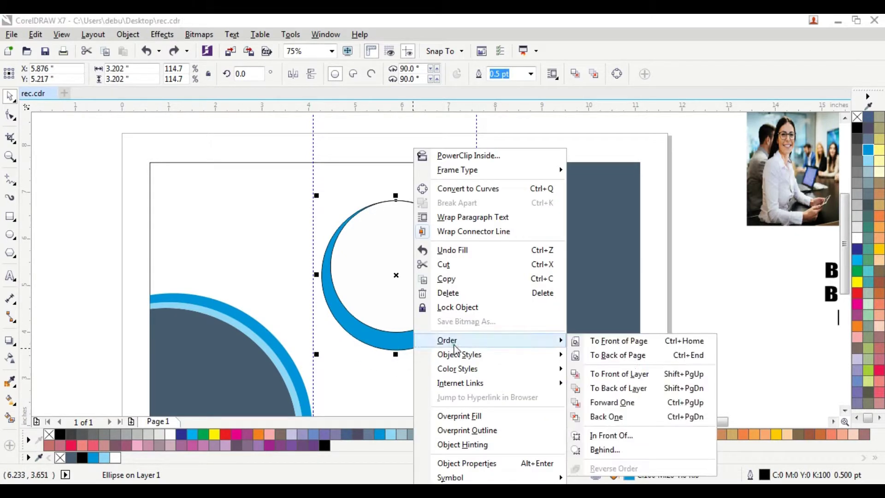
click(608, 356)
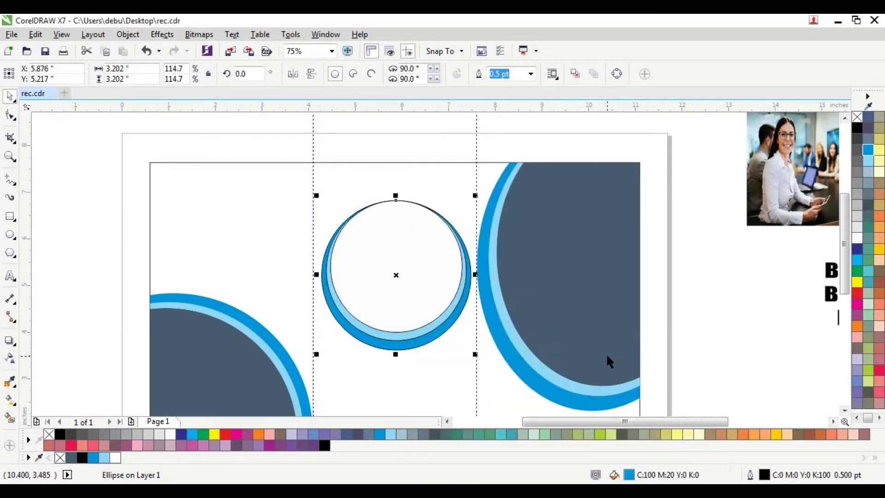
click(717, 303)
drag(262, 155, 498, 365)
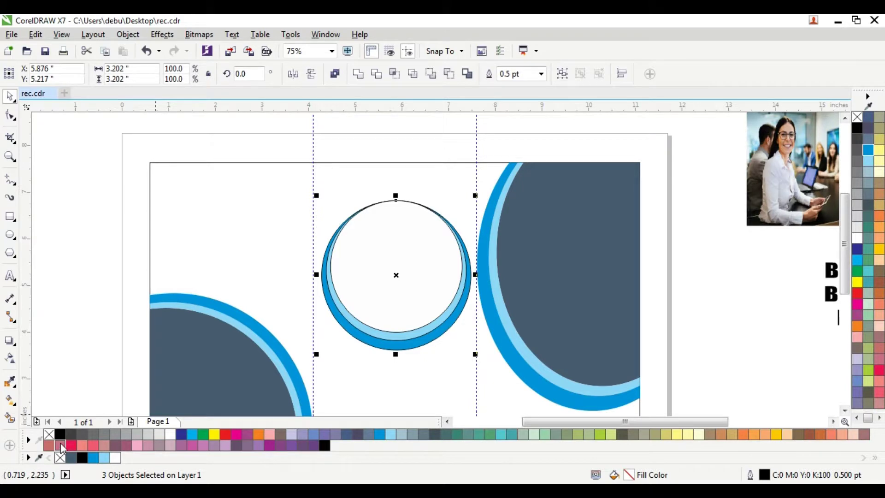
key(shift+F2)
scroll(111, 410, down, 2)
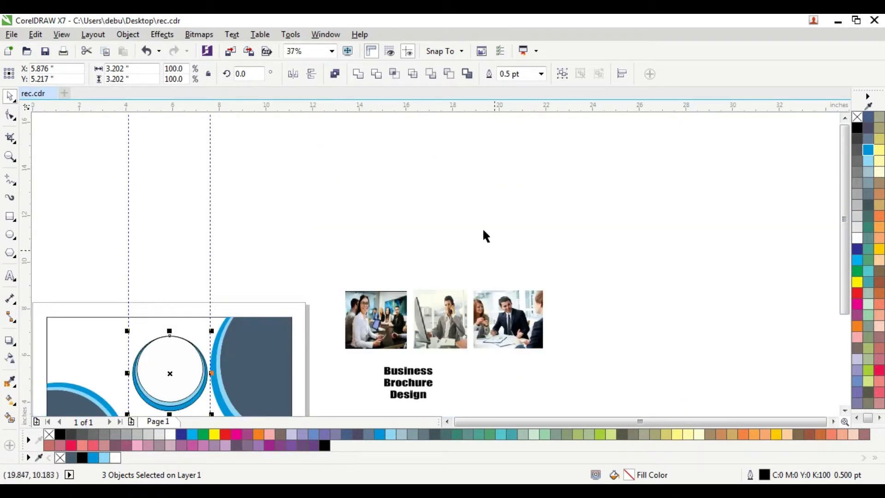
scroll(175, 410, up, 1)
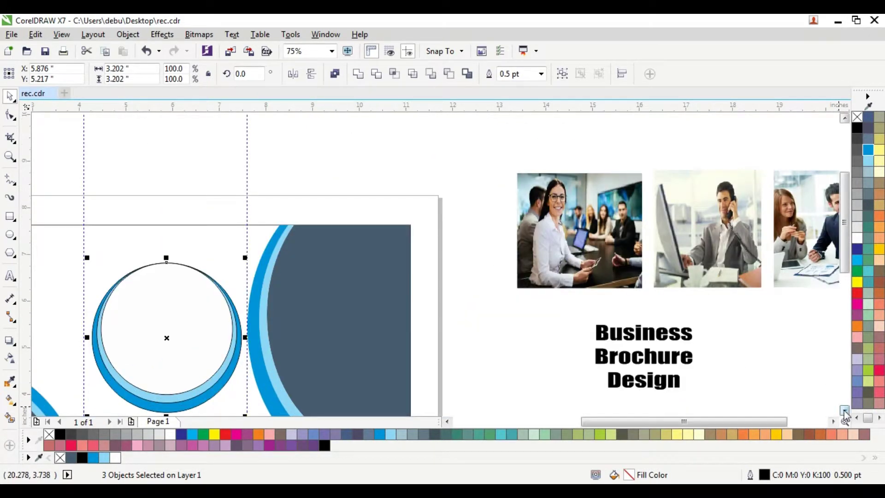
scroll(846, 414, down, 3)
click(498, 311)
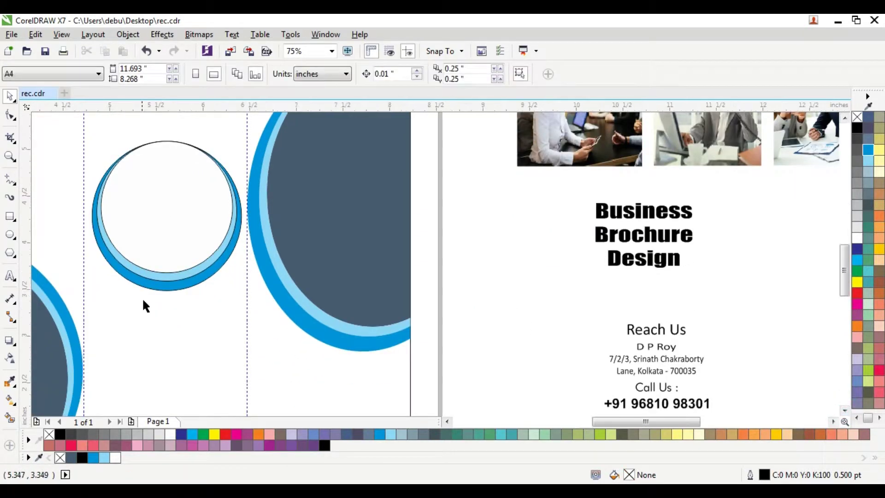
Remove the outline from the 10.5 by 7 inch frame curve around the brochure
scroll(145, 307, up, 1)
click(170, 276)
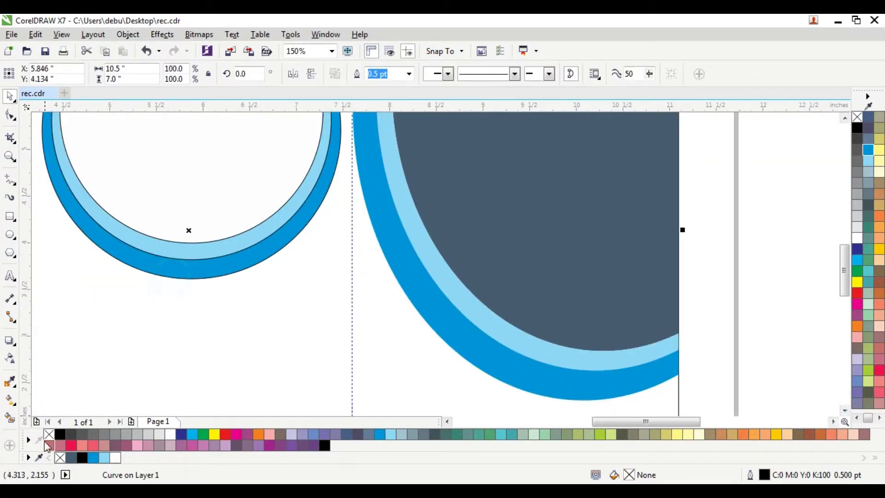
right_click(48, 436)
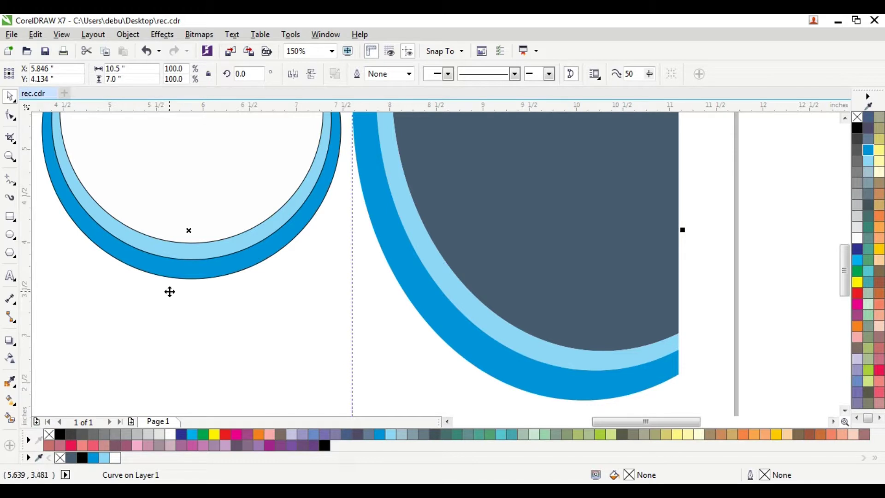
scroll(170, 292, up, 1)
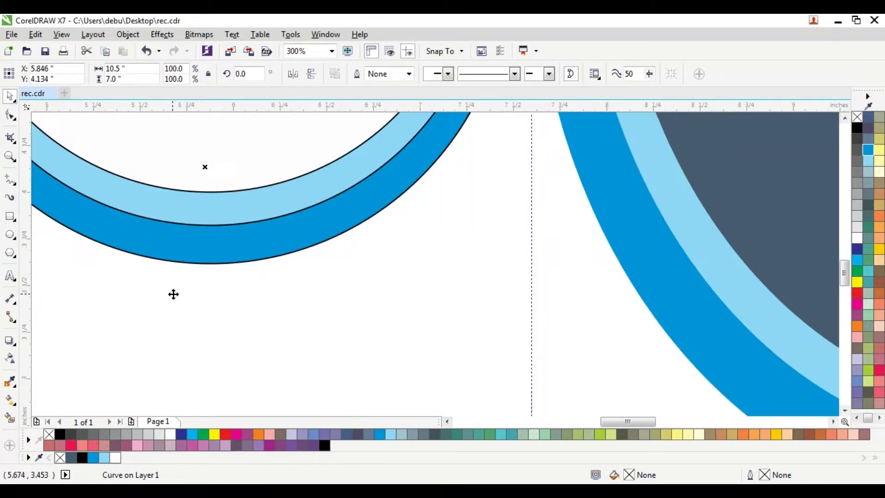
Remove the outline from the outer blue circle in the middle panel
click(663, 233)
click(252, 263)
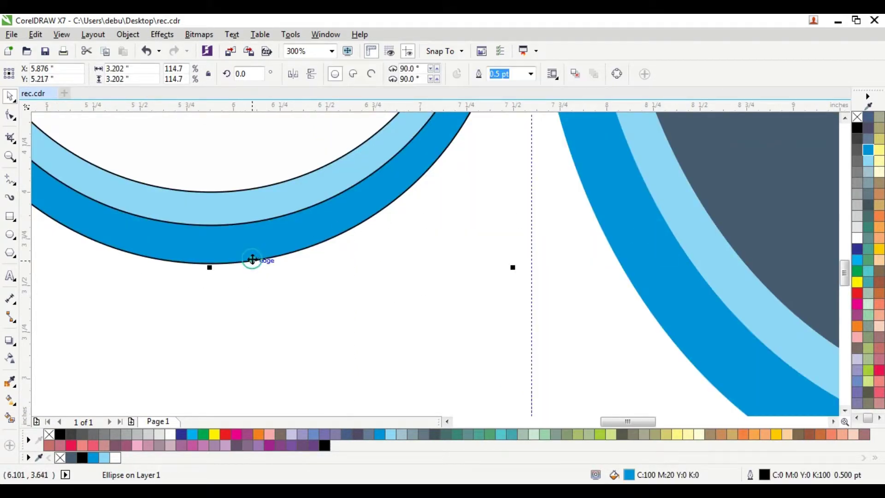
drag(253, 261, 257, 279)
key(ctrl+z)
right_click(49, 435)
Remove the outline from the light blue circle in the middle panel
click(153, 207)
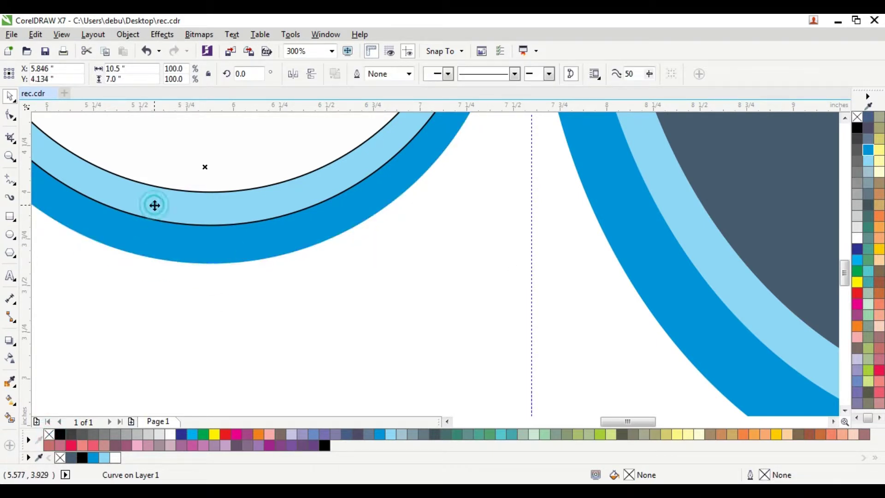
click(181, 216)
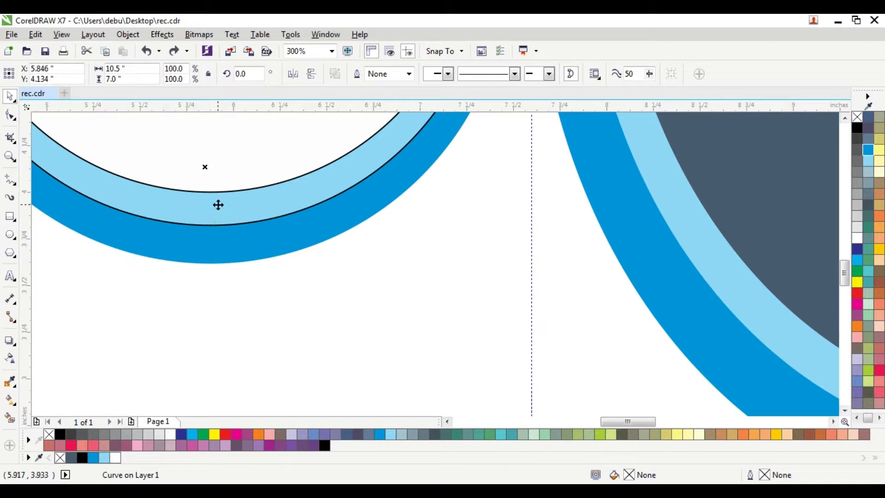
click(218, 204)
right_click(48, 433)
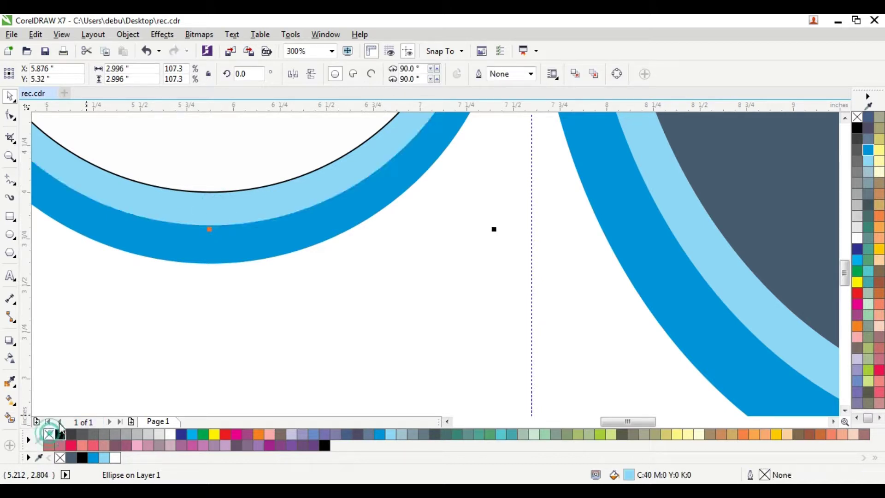
scroll(192, 284, down, 5)
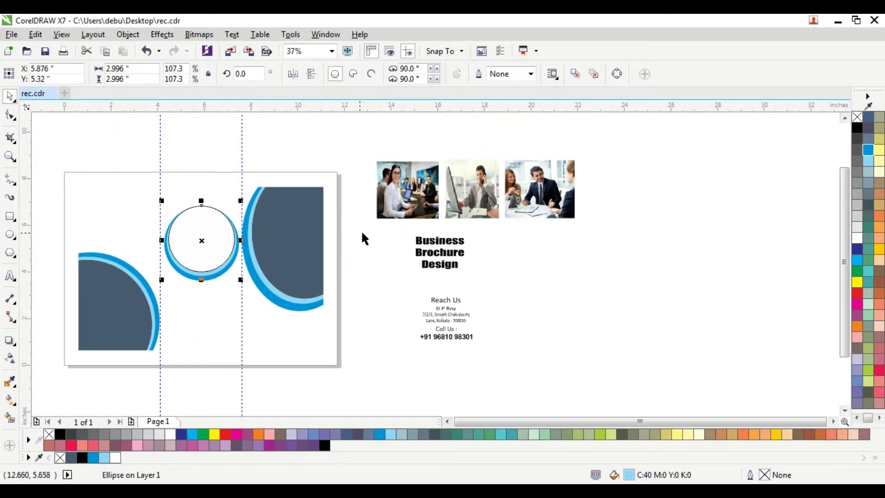
click(362, 234)
scroll(117, 289, up, 1)
scroll(116, 290, down, 1)
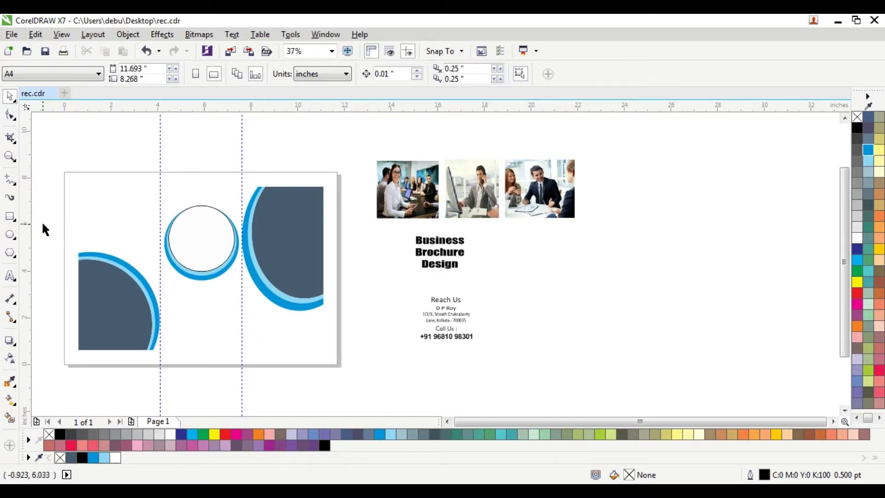
Undo the outline removals on the two blue circles and on the rectangular frame around the brochure
click(216, 276)
click(203, 278)
click(263, 197)
key(Escape)
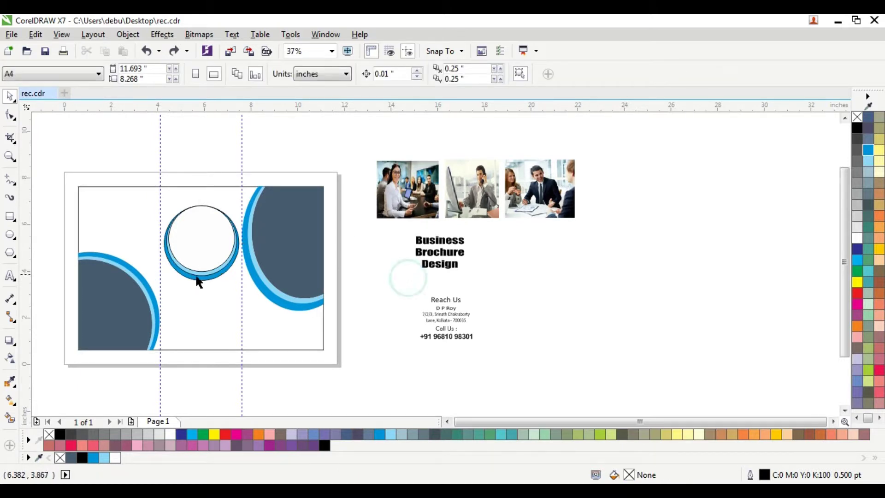
Remove the outlines from only the outer blue circle and the light blue circle in the middle panel
scroll(206, 283, up, 3)
click(223, 286)
click(219, 283)
click(221, 286)
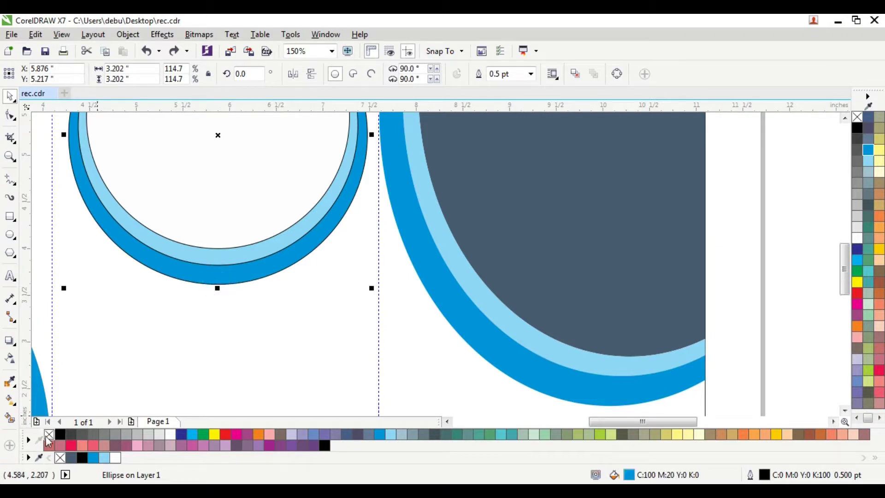
scroll(197, 240, up, 2)
click(198, 240)
click(198, 241)
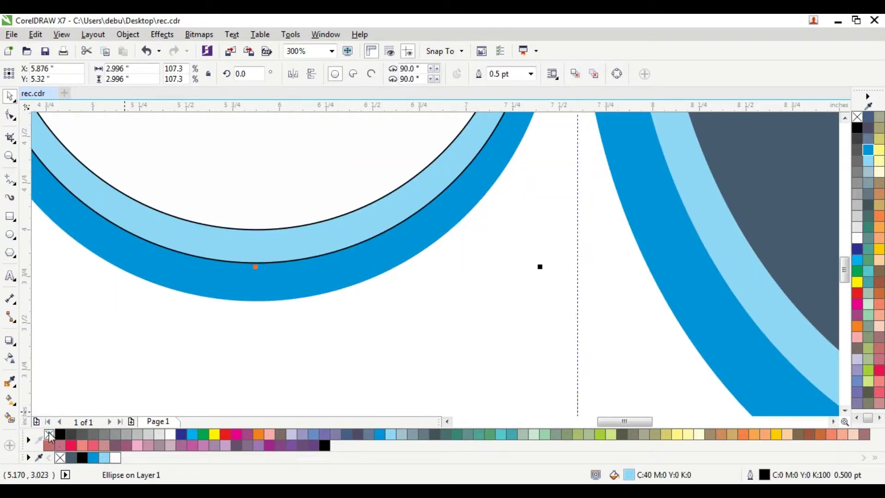
scroll(181, 318, down, 7)
click(400, 315)
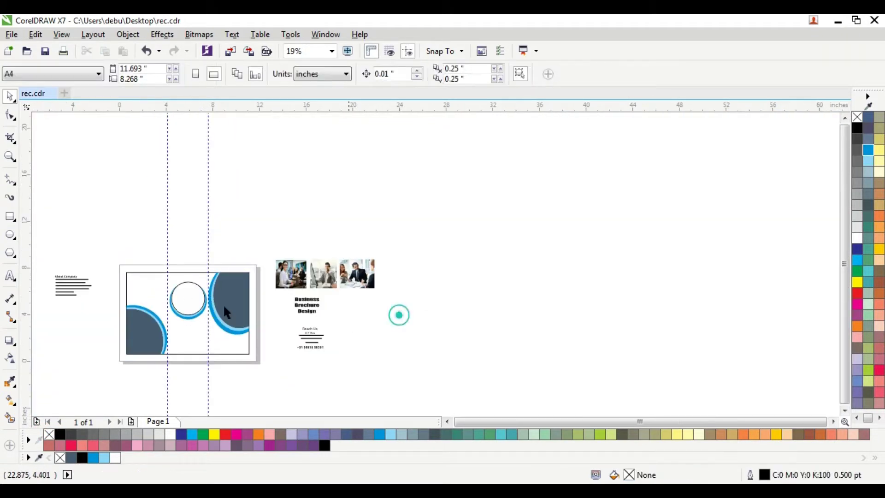
Enlarge the photo of the woman with glasses to about 4.15 by 3.84 inches and place it beside the page's right edge
scroll(145, 322, up, 2)
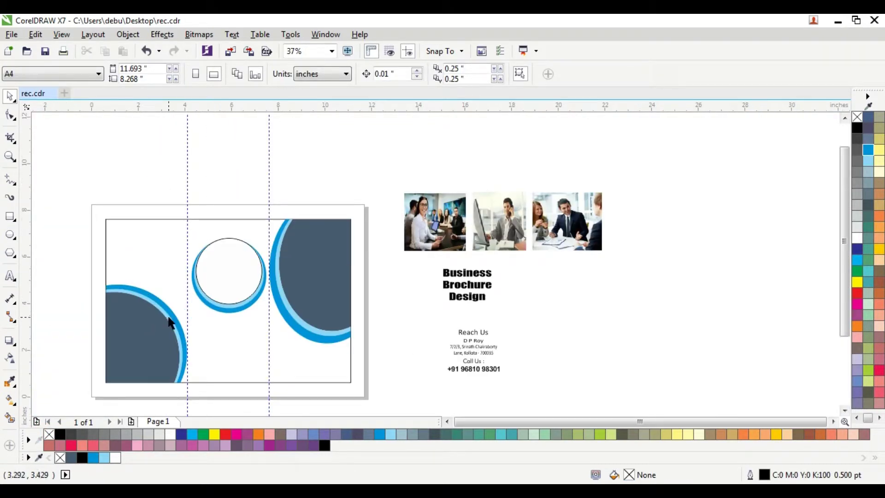
drag(430, 215, 183, 385)
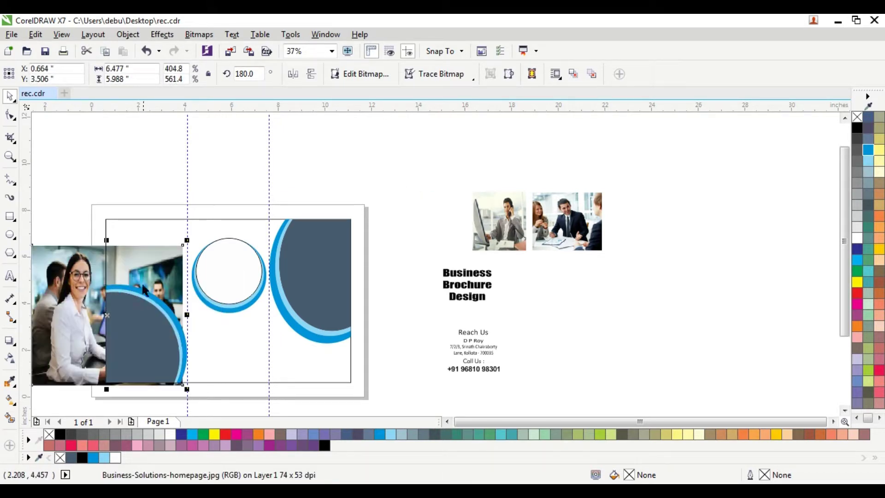
click(435, 361)
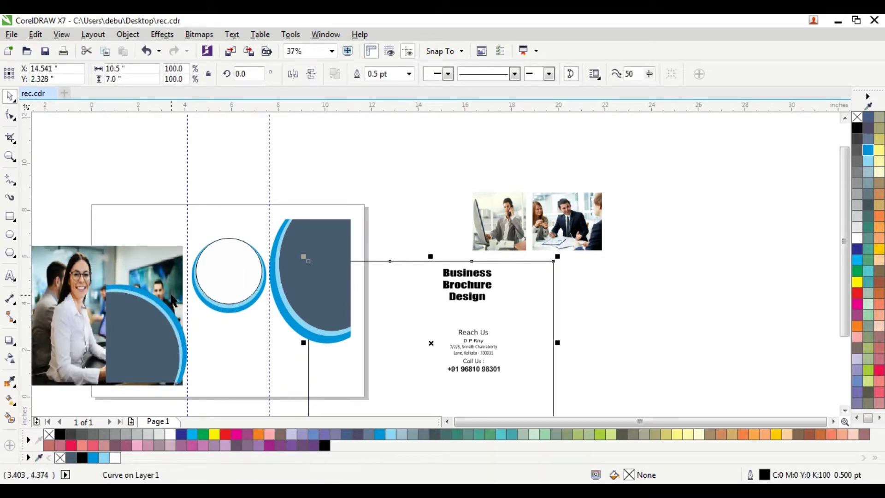
key(ctrl+z)
drag(140, 250, 402, 279)
drag(353, 325, 399, 324)
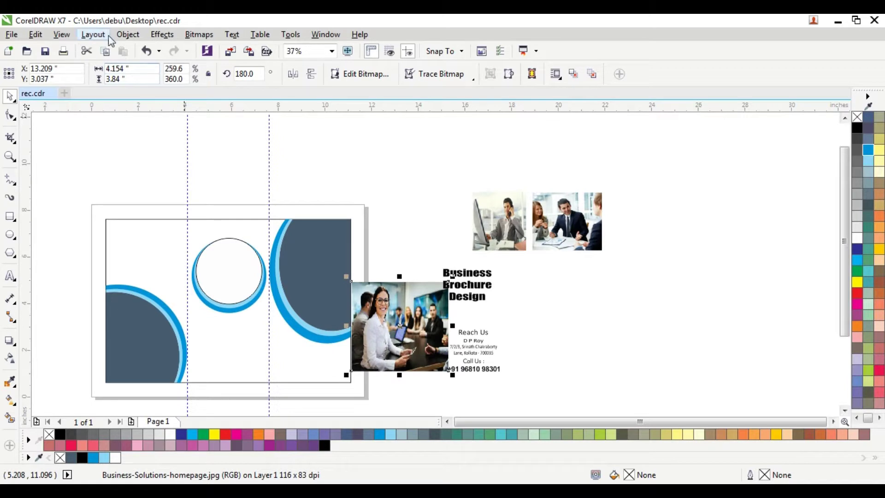
PowerClip the photo of the woman with glasses inside the dark slate corner shape of the left panel
click(128, 35)
mouse_move(157, 121)
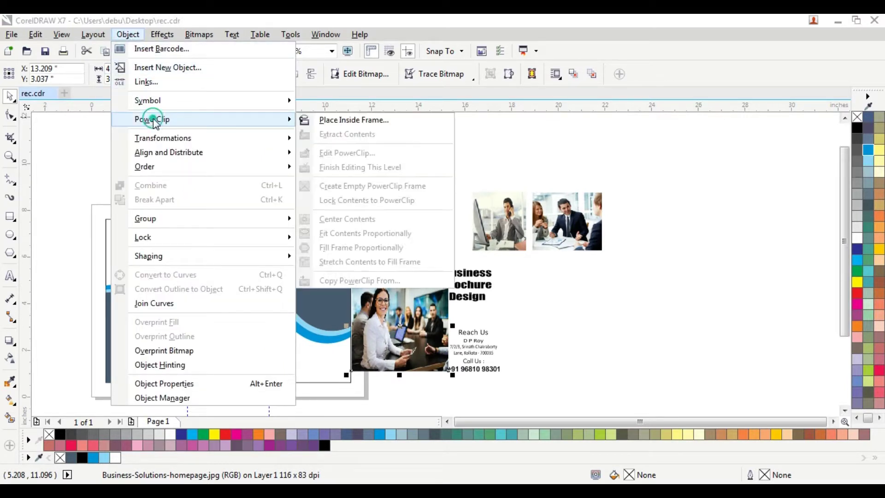
click(351, 119)
click(154, 321)
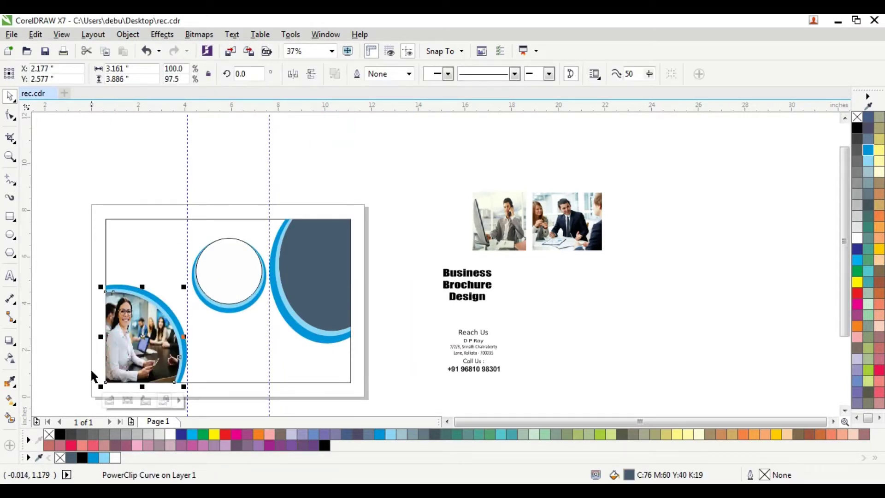
Edit the left panel's PowerClip, enlarging its photo to about 4.38 by 4.04 inches and repositioning it to cover the shape
scroll(90, 368, up, 2)
ctrl+click(148, 302)
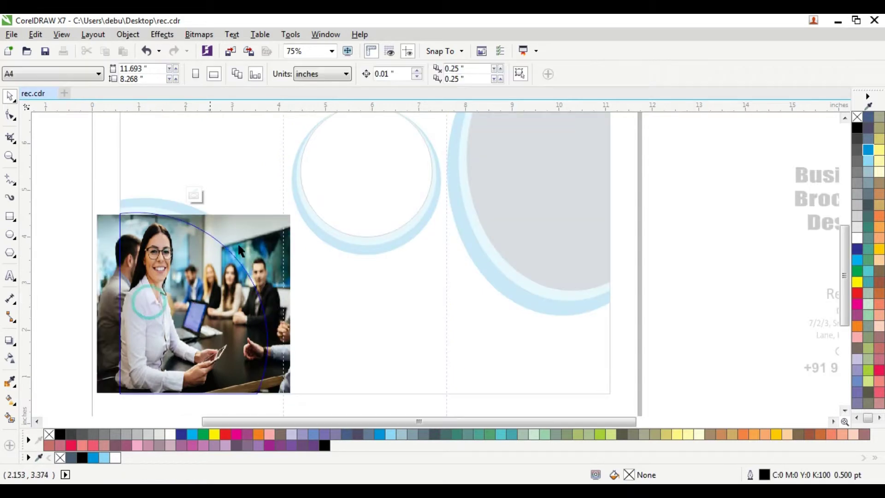
click(253, 216)
drag(256, 220, 255, 212)
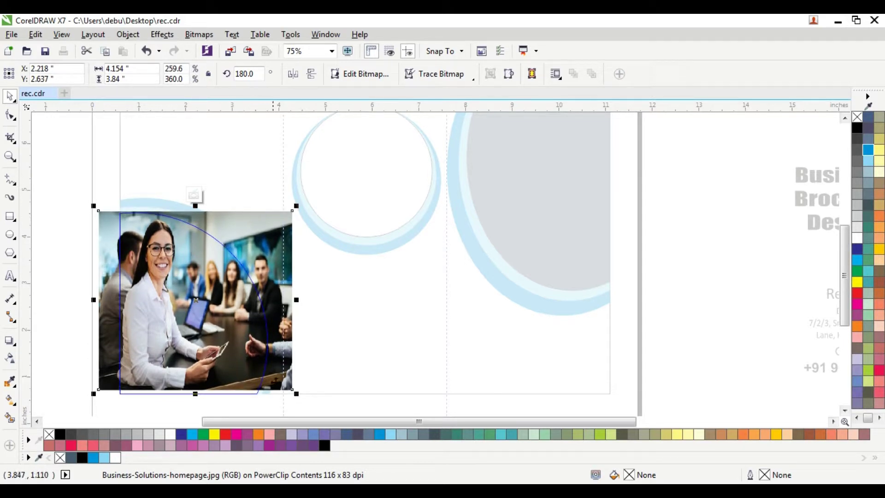
mouse_move(296, 395)
mouse_down()
mouse_move(307, 404)
mouse_move(301, 382)
mouse_up()
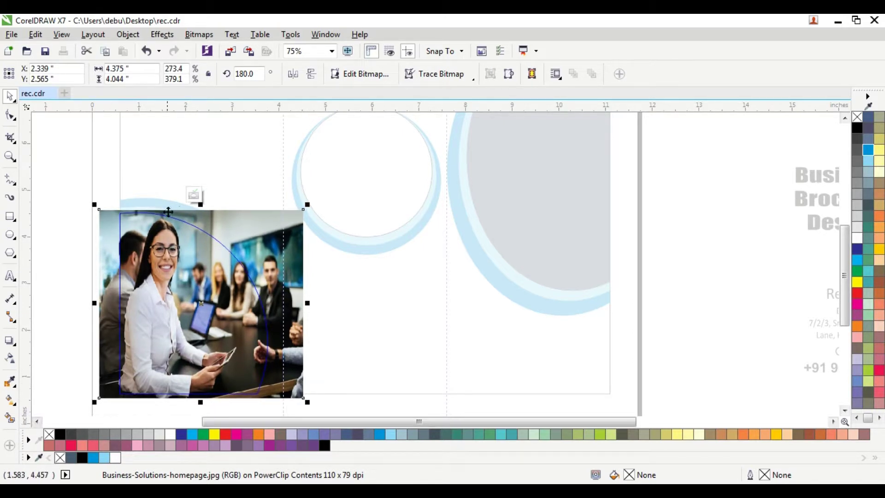
click(194, 195)
Move the photo of the man on the phone next to the page and enlarge it to about 5.24 by 5.72 inches
scroll(215, 250, down, 3)
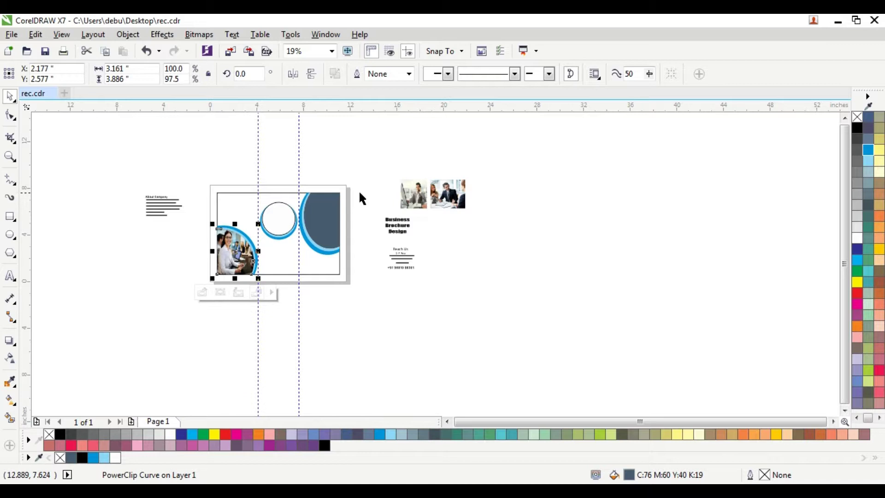
scroll(361, 194, up, 2)
drag(484, 196, 373, 206)
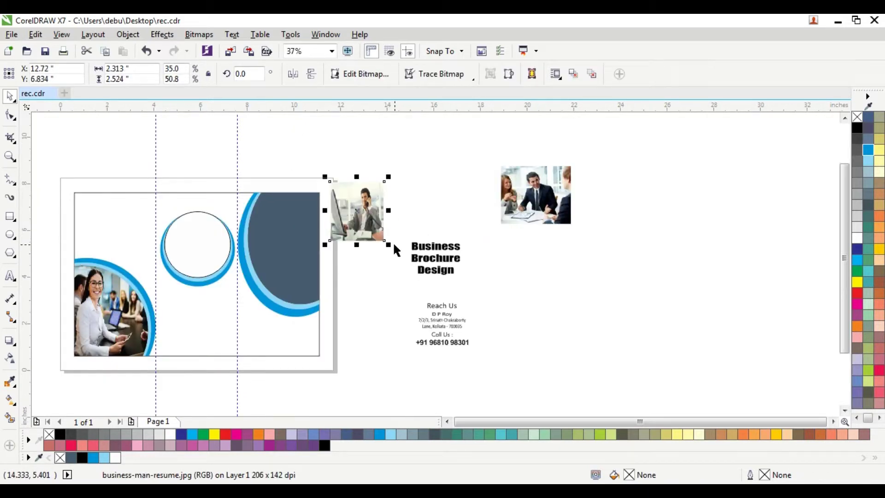
drag(388, 245, 462, 309)
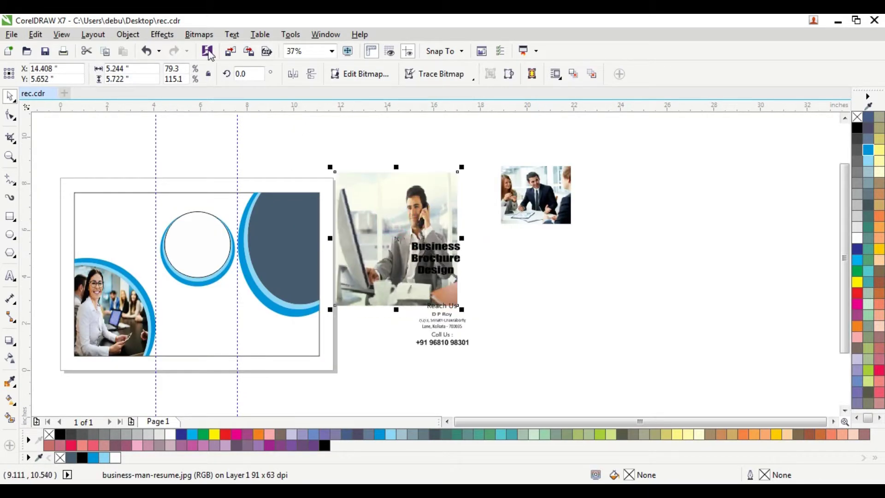
PowerClip the photo of the man on the phone inside the dark slate shape of the right panel
click(128, 34)
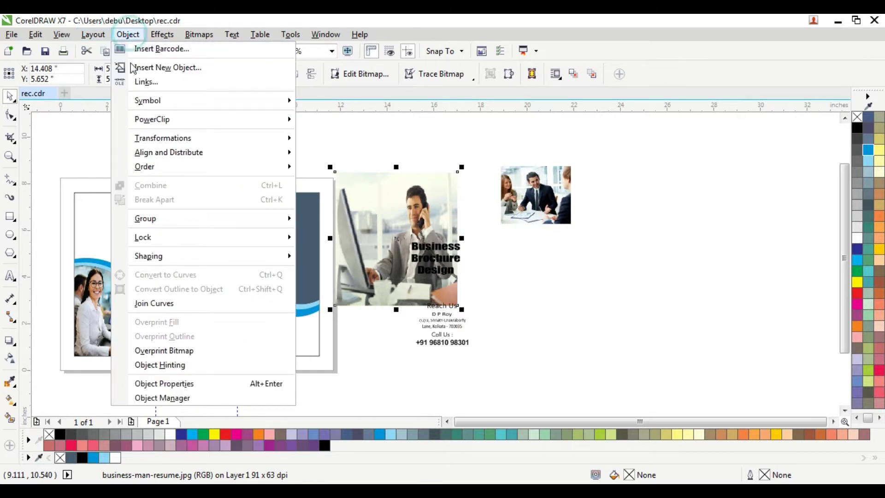
click(159, 118)
click(313, 120)
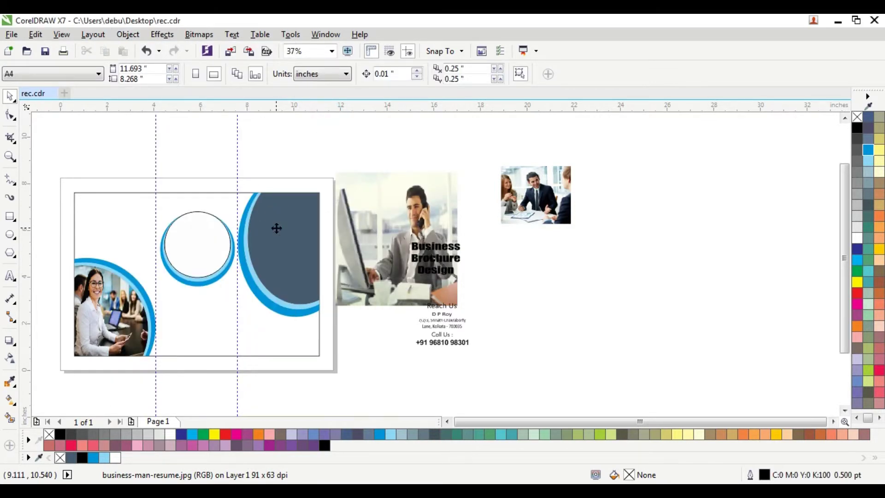
click(275, 227)
Edit the right panel's PowerClip, shifting the photo left so the man is centred in the shape
scroll(292, 261, up, 2)
double_click(286, 238)
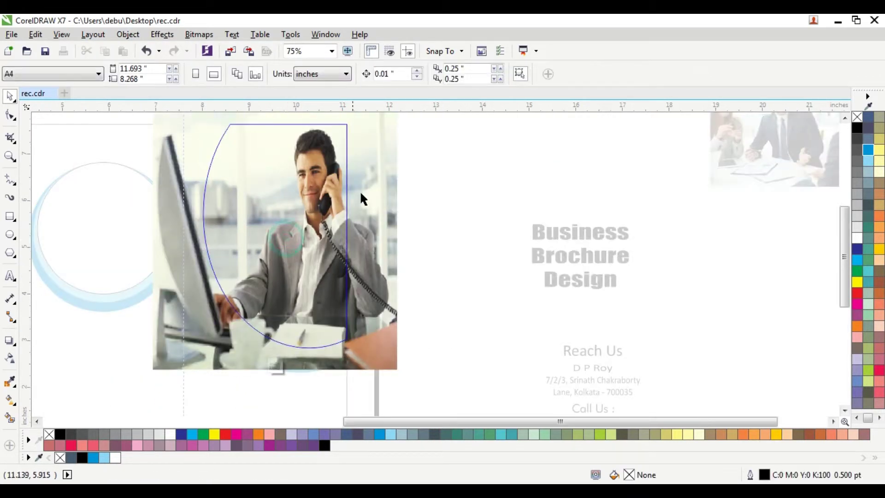
drag(377, 171, 356, 170)
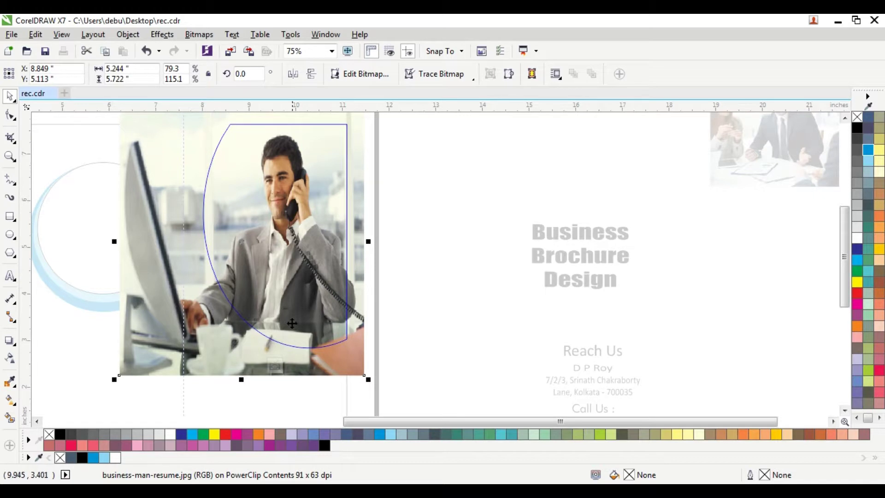
click(277, 368)
Move the business meeting photo onto the left panel and PowerClip it inside the white circle of the middle panel
scroll(336, 318, down, 4)
drag(445, 285, 220, 308)
scroll(222, 311, up, 4)
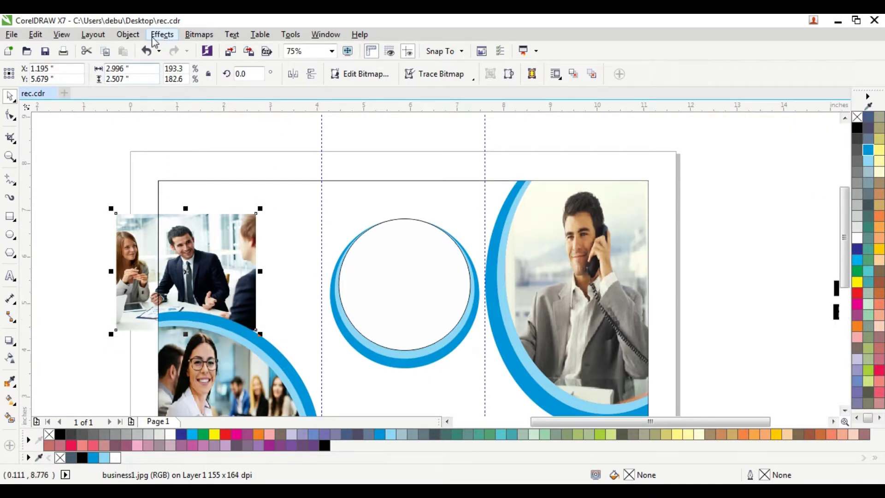
click(127, 35)
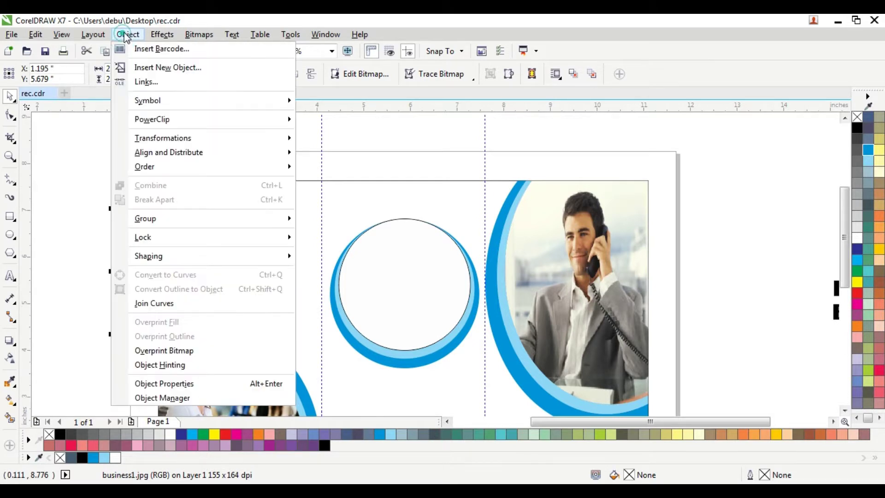
mouse_move(223, 120)
click(335, 120)
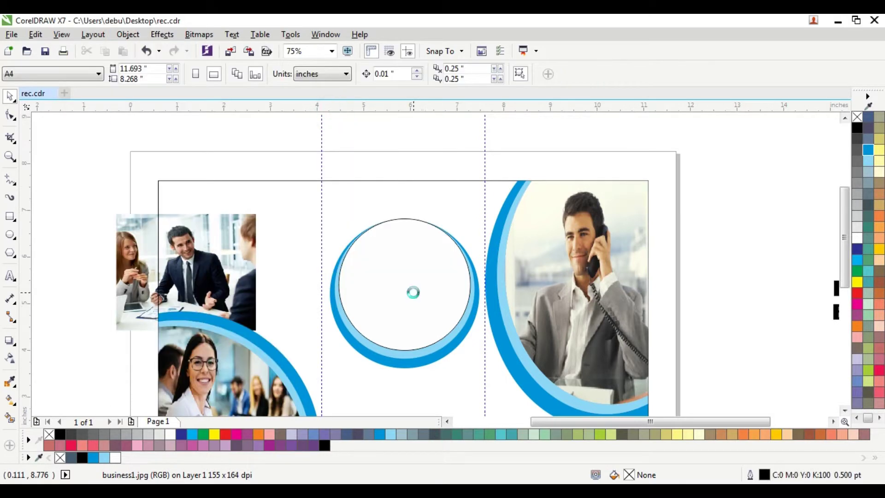
click(408, 294)
Edit the middle circle's PowerClip, enlarging the meeting photo to about 3.46 by 2.9 inches and repositioning it to fill the circle
scroll(405, 303, up, 2)
double_click(403, 266)
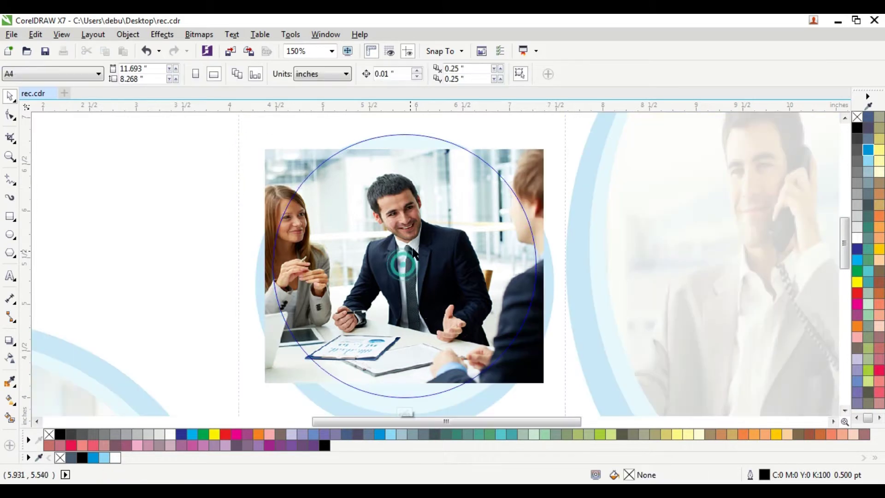
click(514, 165)
drag(516, 153, 513, 147)
drag(551, 371, 617, 396)
scroll(494, 388, down, 2)
scroll(479, 400, up, 2)
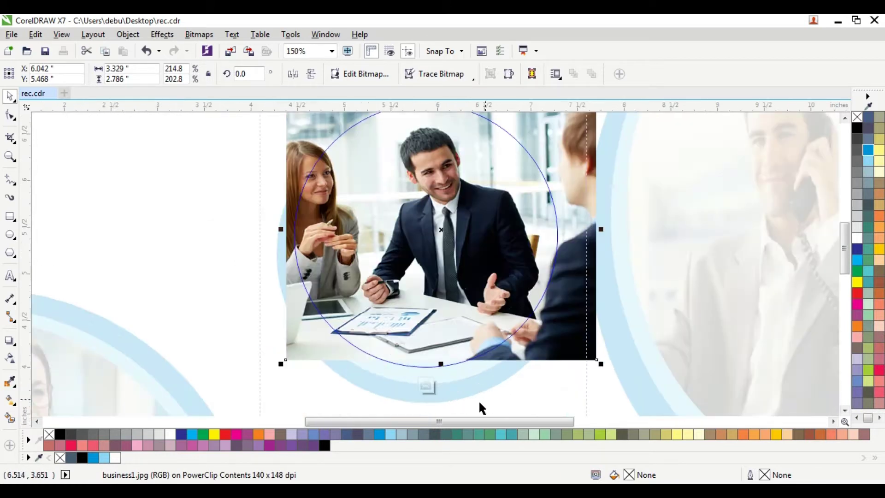
drag(281, 364, 269, 375)
drag(553, 209, 542, 209)
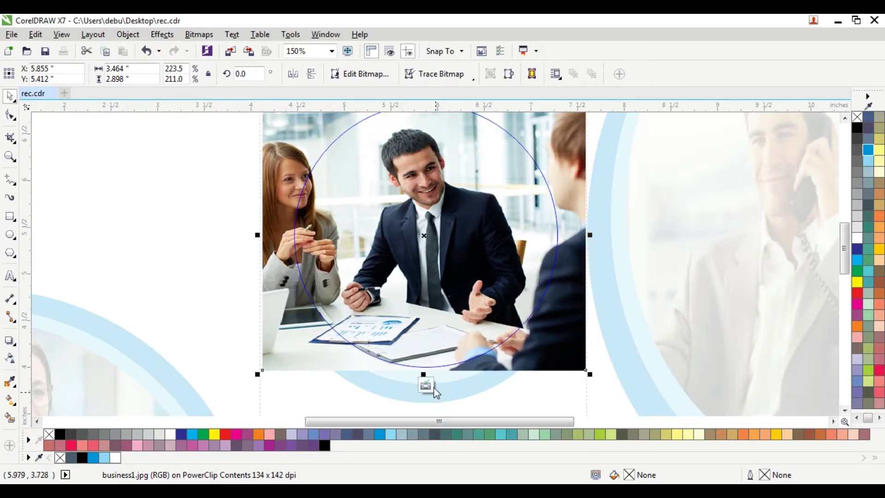
click(435, 390)
Remove the outline from the circle holding the meeting photo in the middle panel
scroll(428, 383, down, 2)
click(678, 128)
click(431, 231)
scroll(414, 246, up, 4)
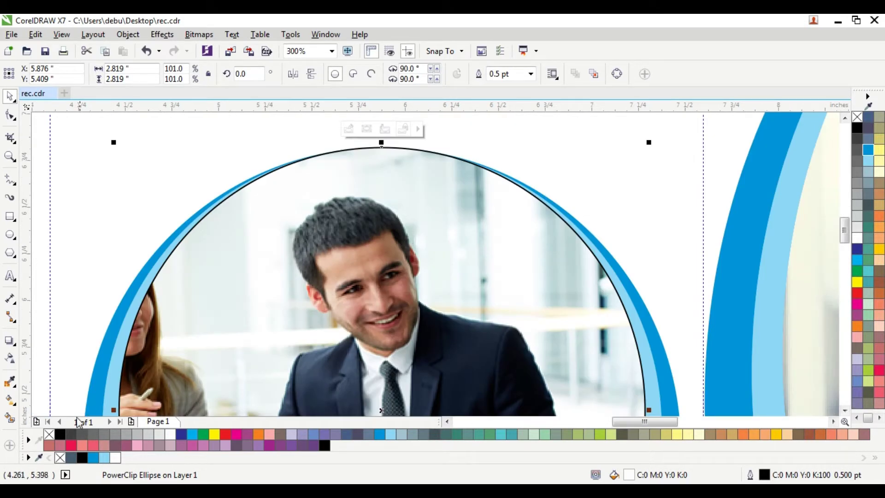
scroll(49, 417, down, 8)
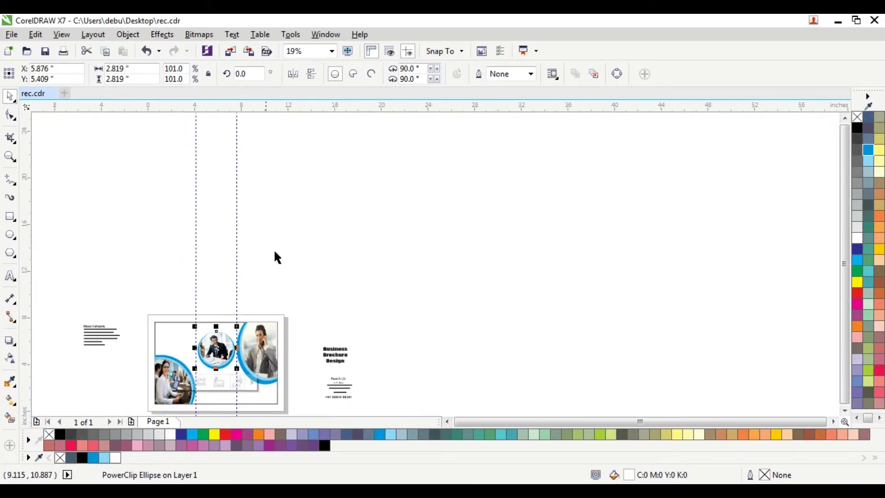
click(279, 227)
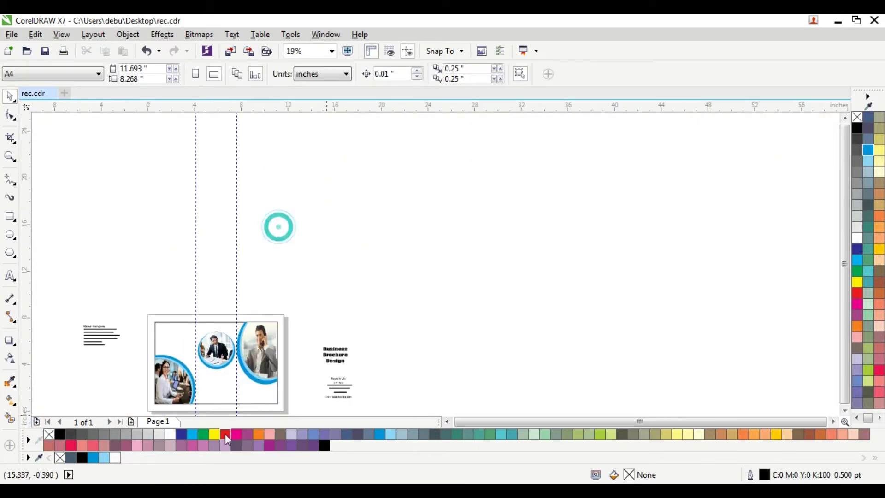
Draw a rectangle about 2.72 by 0.76 inches across the frame's bottom edge in the middle panel
click(845, 410)
click(11, 155)
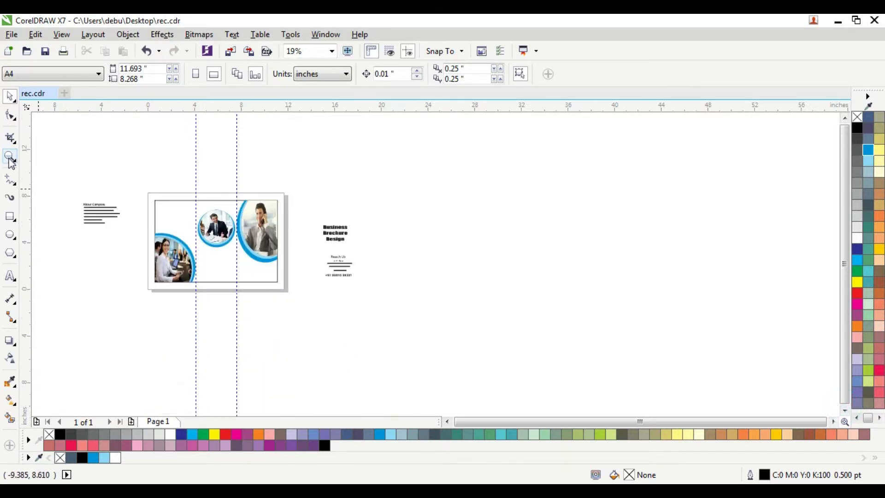
drag(147, 194, 283, 290)
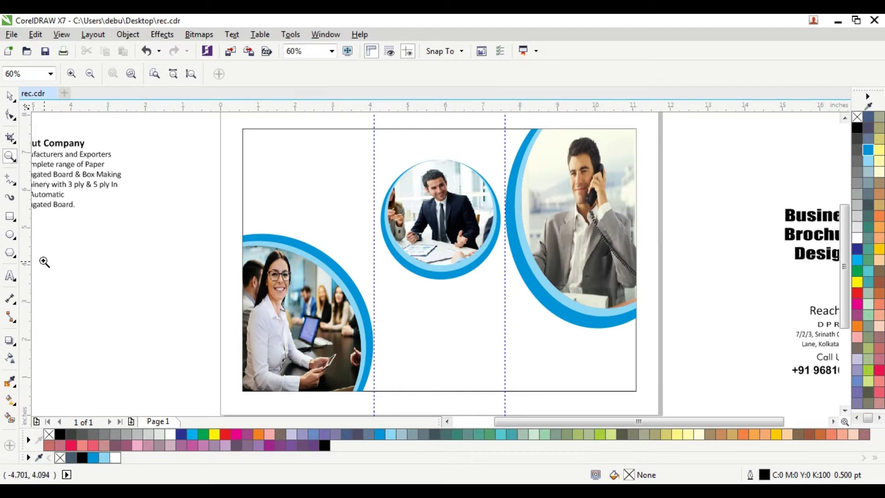
click(10, 216)
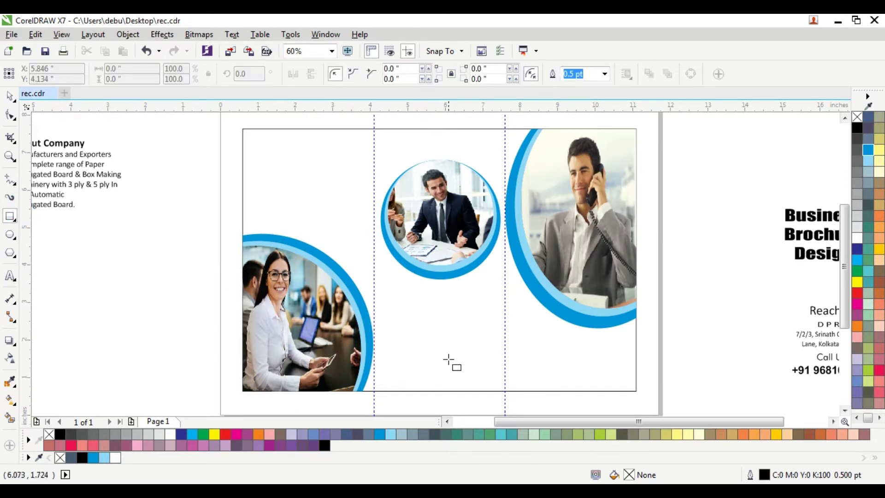
mouse_move(391, 373)
mouse_down()
mouse_move(450, 409)
mouse_move(493, 402)
mouse_up()
Round the rectangle's corners to about 0.083 inches and nudge it down 0.06 inches
key(F10)
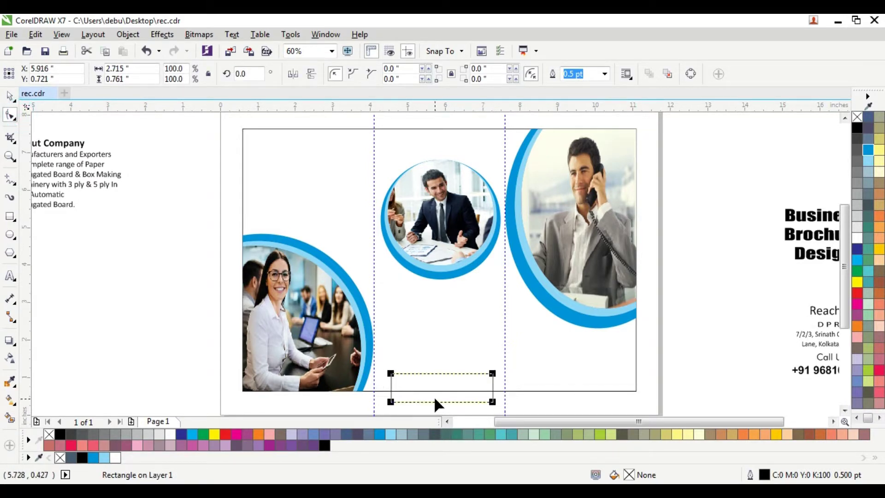
scroll(433, 397, up, 2)
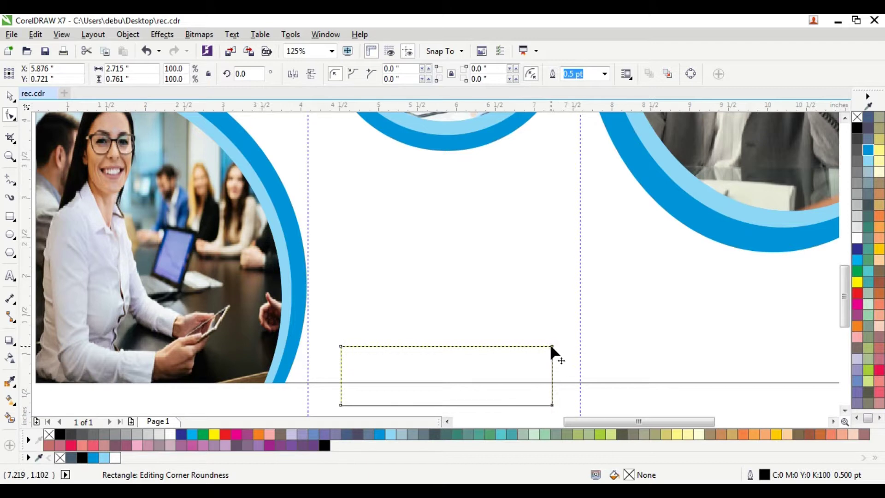
drag(552, 346, 559, 352)
click(11, 94)
key(Down)
key(Down)
key(Down)
key(Down)
key(Down)
key(Down)
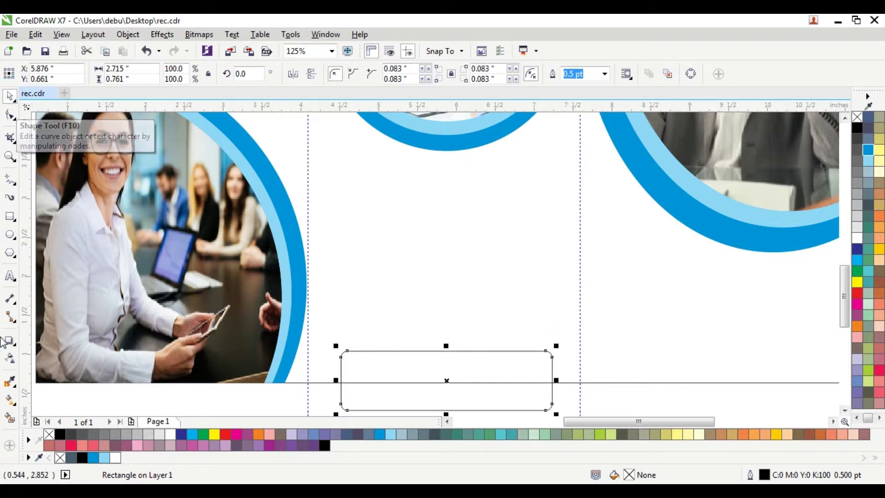
Smart Fill the part of the rounded rectangle inside the frame and colour it blue (C:100 M:20 Y:0 K:0)
click(10, 417)
click(408, 363)
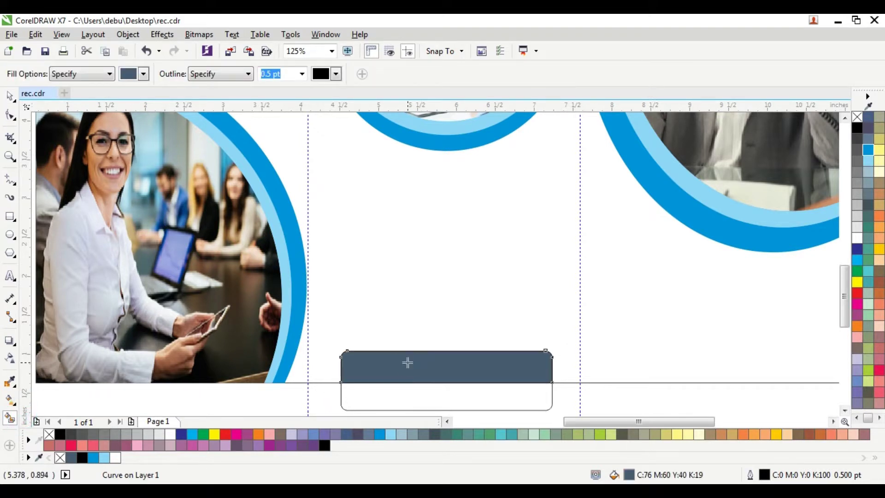
click(870, 152)
click(10, 97)
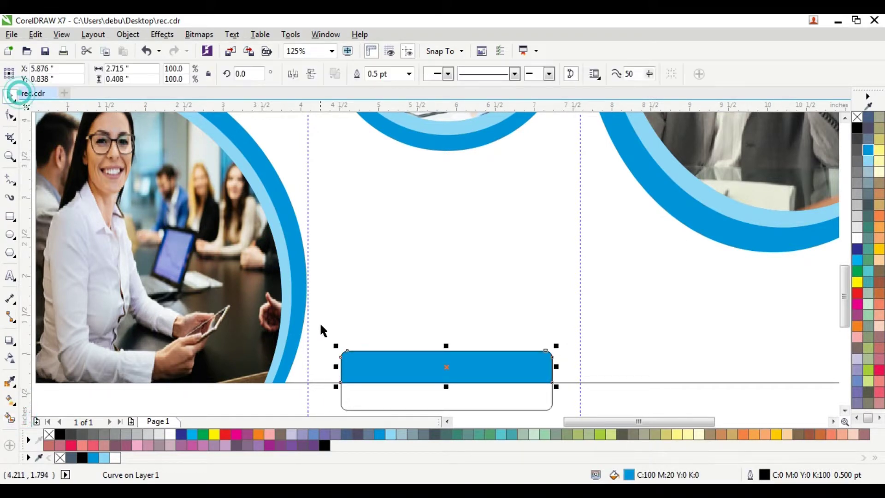
Delete the original rounded rectangle and remove the outline from the blue bar
click(341, 398)
key(Delete)
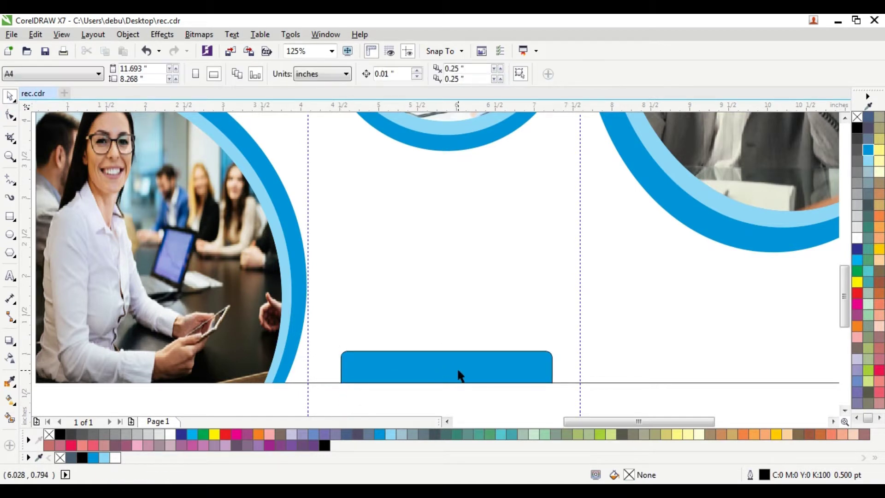
click(466, 364)
right_click(857, 118)
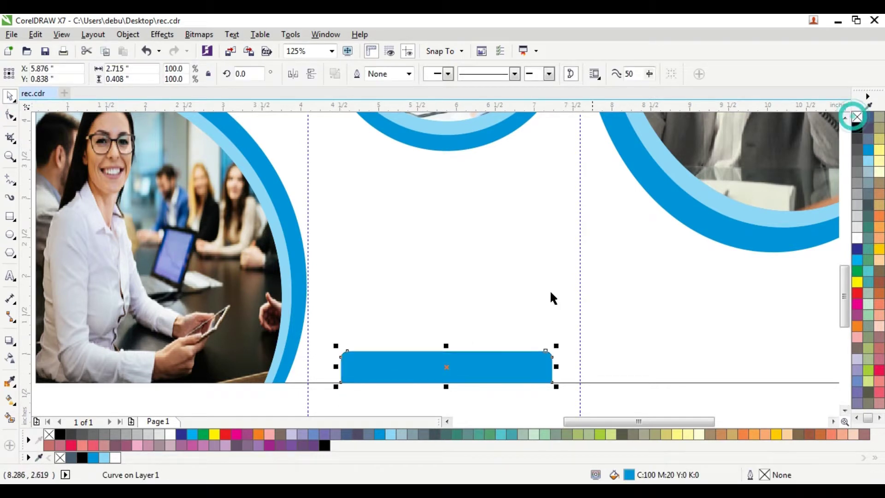
scroll(550, 290, down, 1)
click(818, 177)
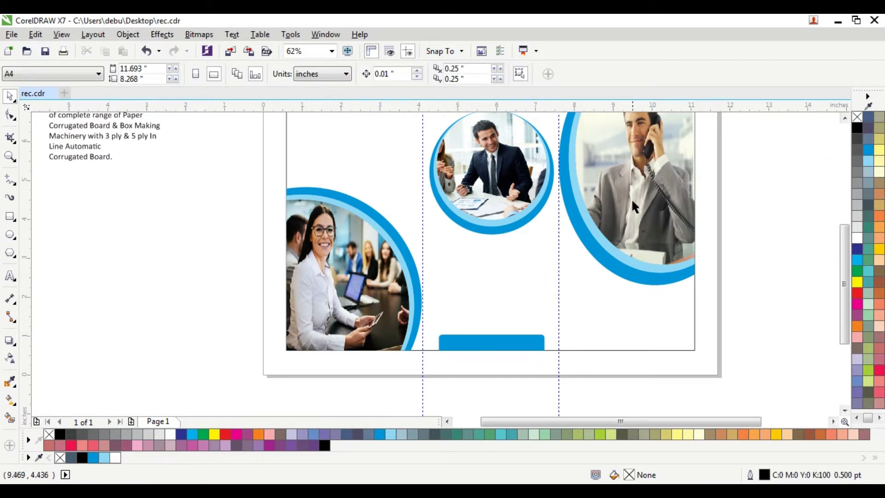
Draw a narrow closed triangle, about 4.82 by 7.1 inches, from the left panel's bottom edge to the middle panel's top edge
scroll(633, 201, down, 1)
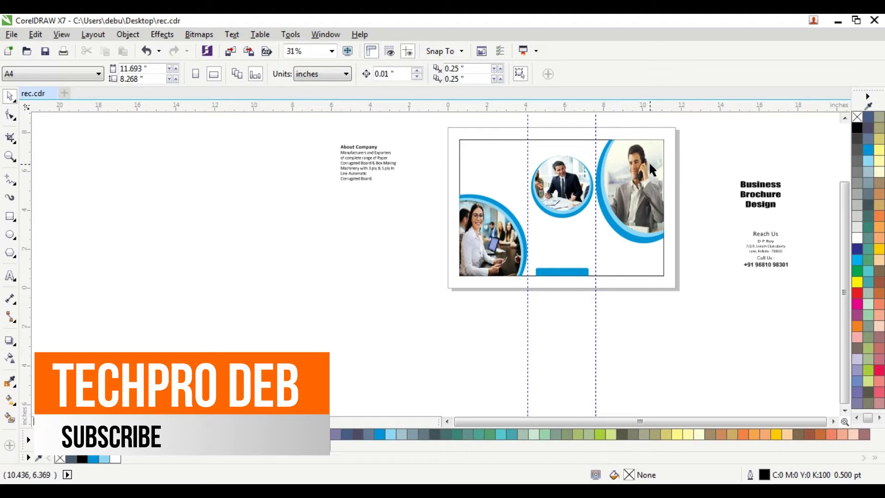
click(14, 159)
drag(449, 130, 708, 298)
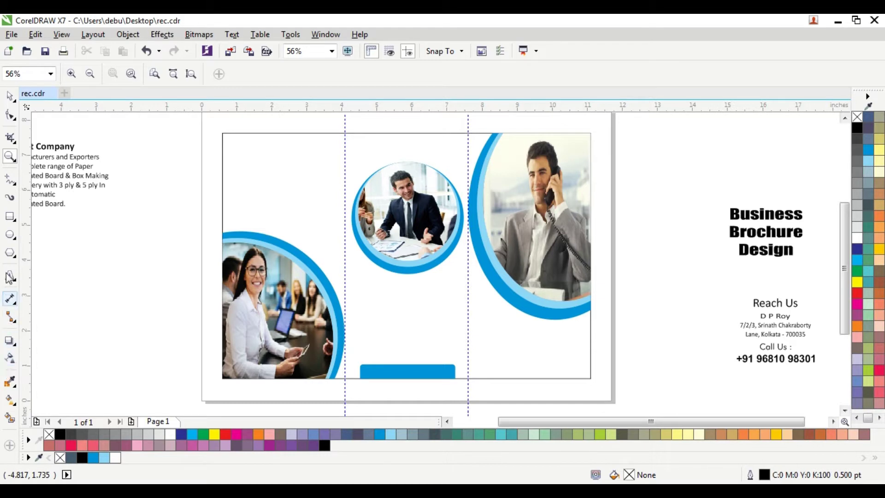
click(12, 184)
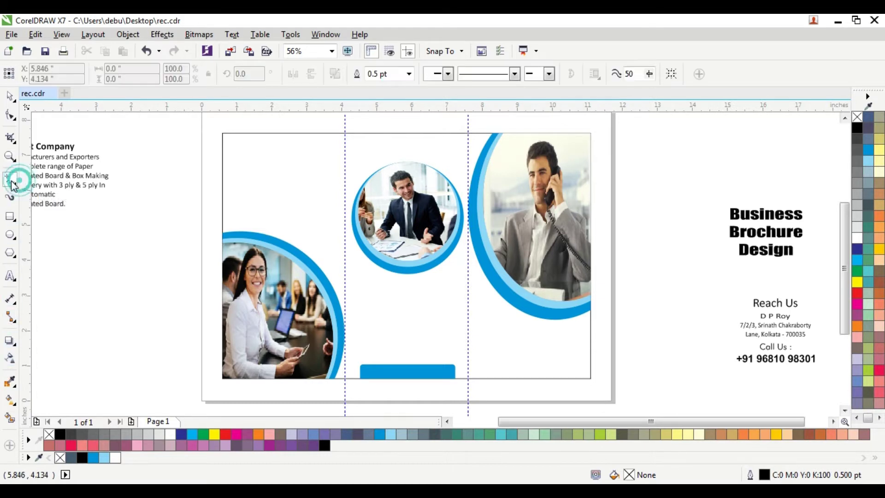
click(267, 380)
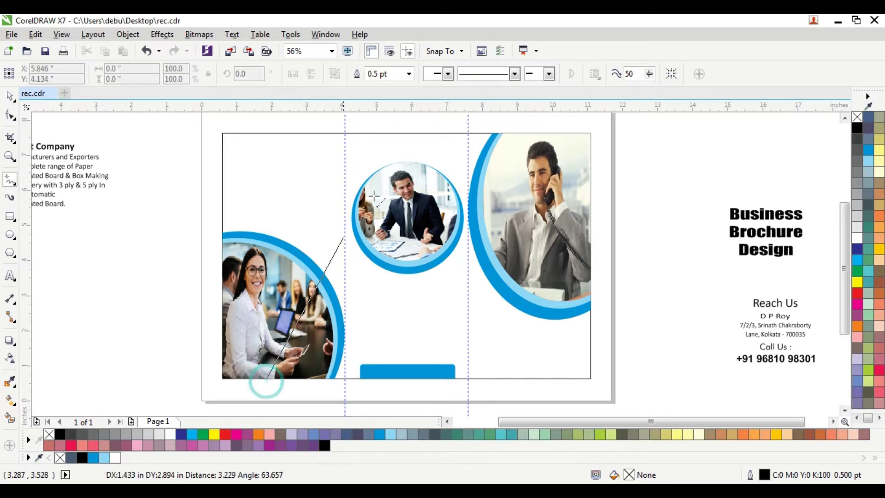
double_click(436, 133)
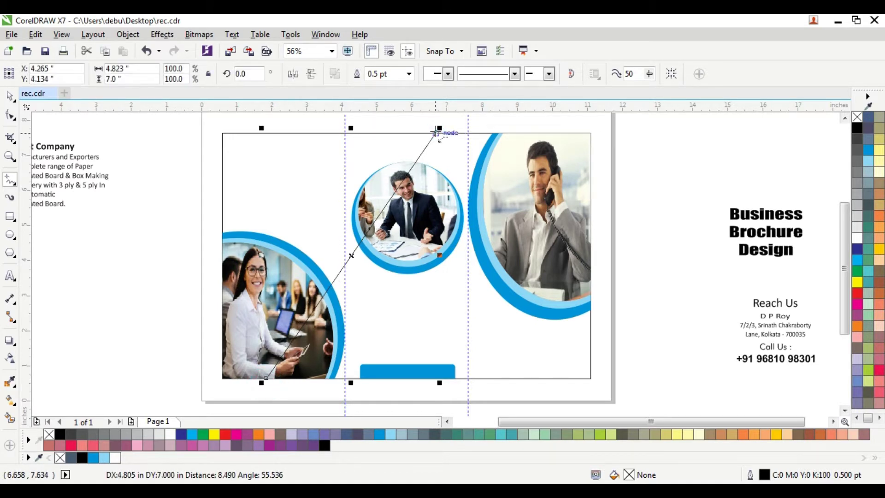
click(302, 381)
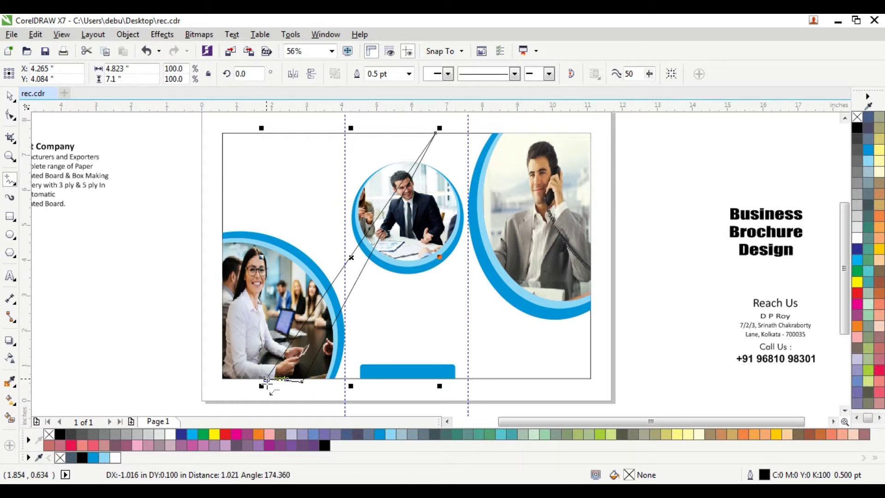
click(267, 381)
Move the triangle's lower right node up onto the frame's bottom edge
scroll(266, 381, up, 4)
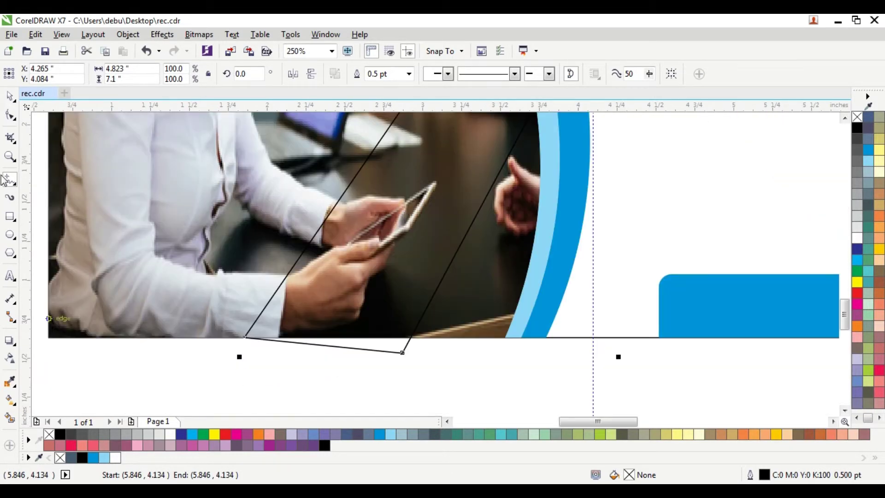
click(10, 115)
scroll(392, 351, up, 2)
drag(485, 397, 391, 340)
drag(432, 369, 441, 343)
Convert the triangle's long sides to curves and bend both towards the upper left to form a curved swoosh
scroll(350, 240, down, 8)
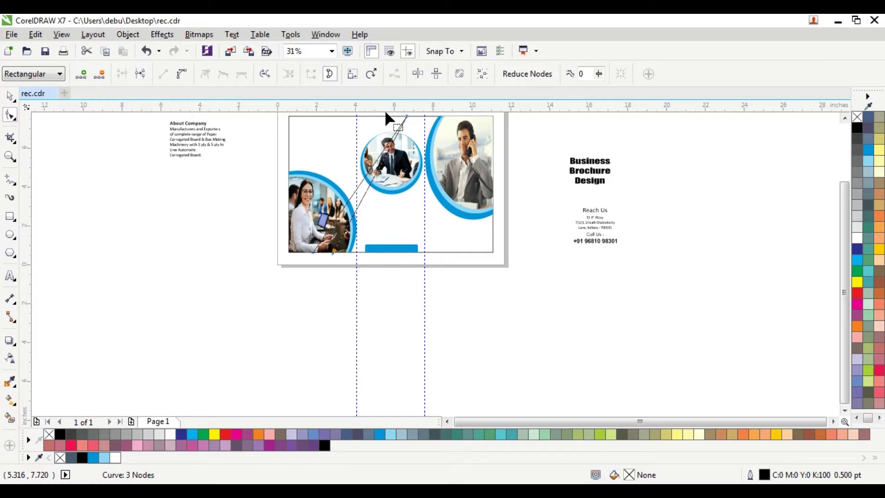
scroll(382, 151, up, 1)
click(341, 210)
click(180, 76)
drag(339, 211, 345, 233)
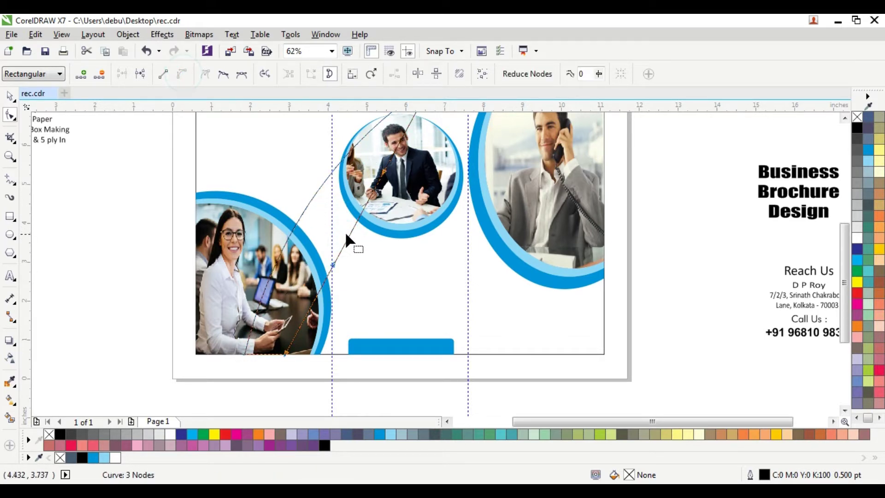
drag(348, 232, 320, 218)
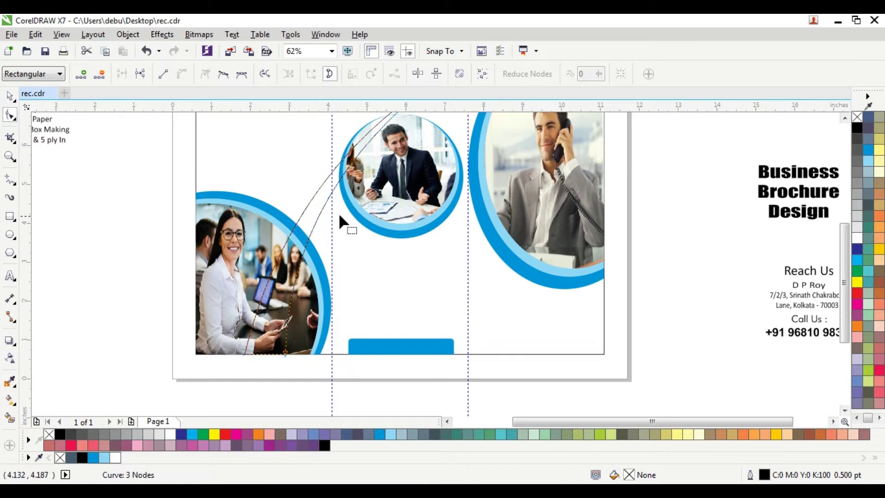
Skew the swoosh by its bottom edge so its base shifts right towards the first fold line
click(10, 98)
click(322, 211)
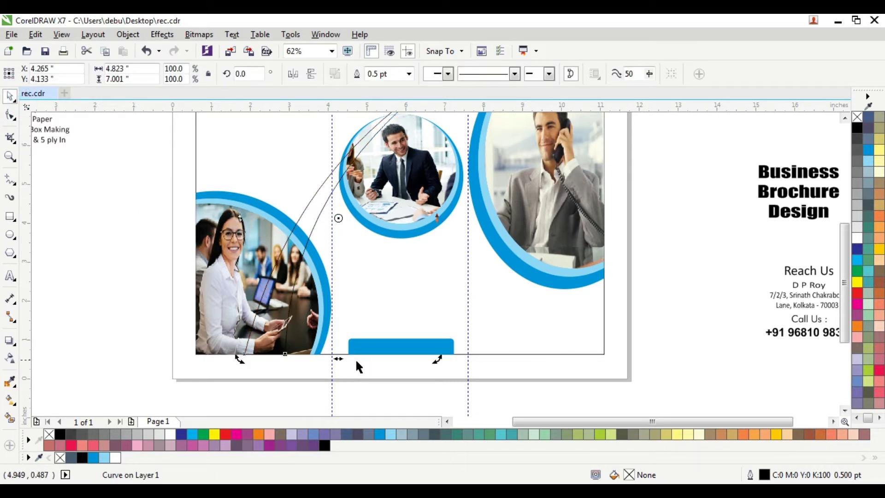
drag(339, 359, 348, 354)
drag(388, 361, 396, 363)
scroll(396, 310, down, 1)
scroll(425, 188, up, 1)
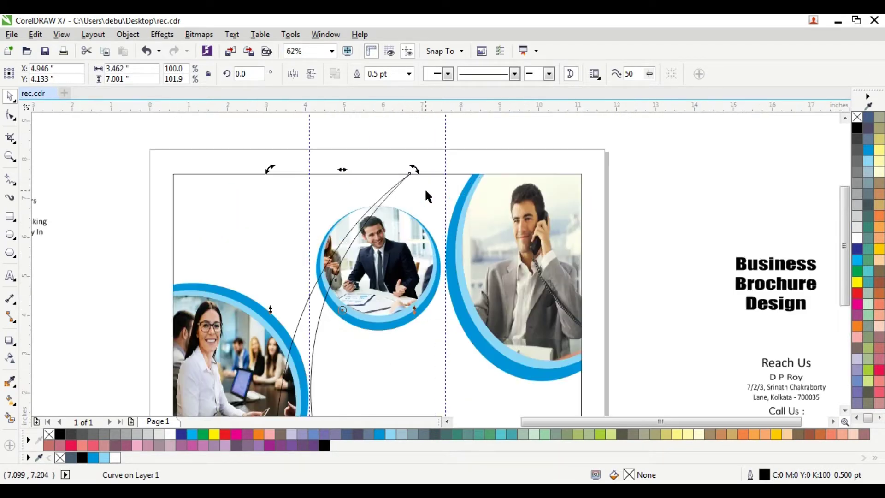
Move the swoosh's tip right along the top edge to just before the second fold and reshape both curves at the tip
click(10, 116)
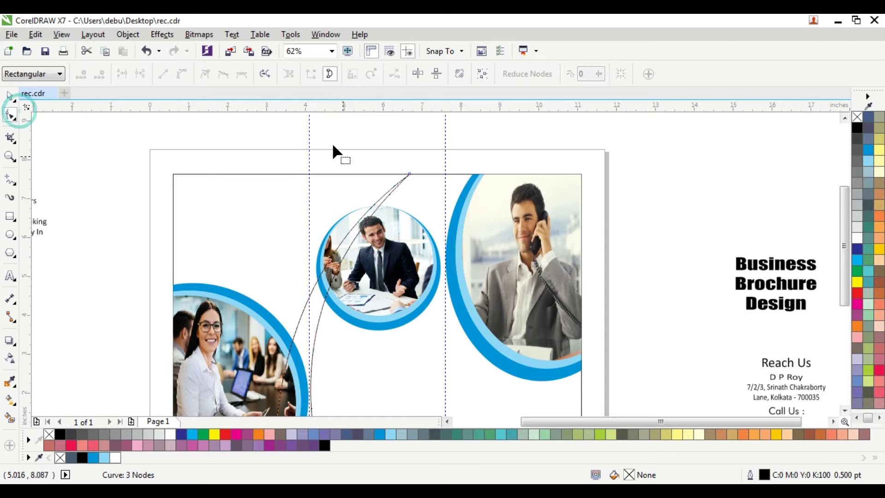
scroll(423, 181, up, 1)
drag(396, 166, 453, 168)
scroll(381, 293, down, 2)
scroll(381, 293, up, 1)
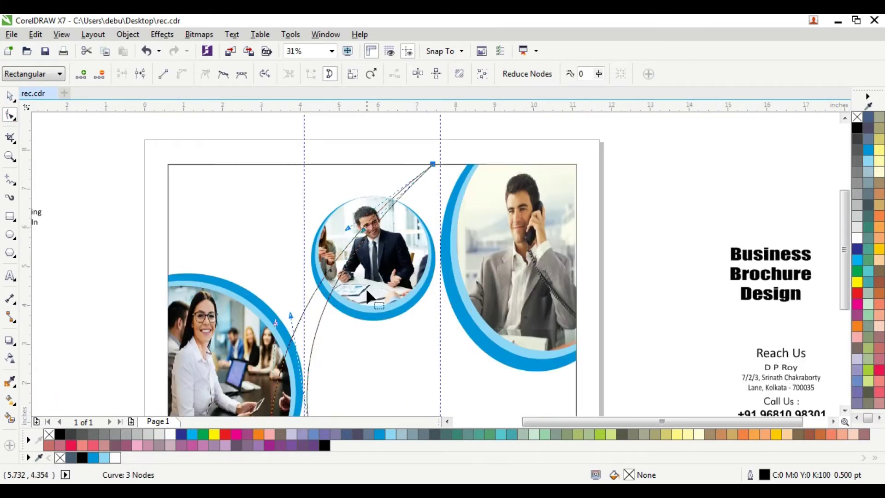
drag(347, 229, 315, 206)
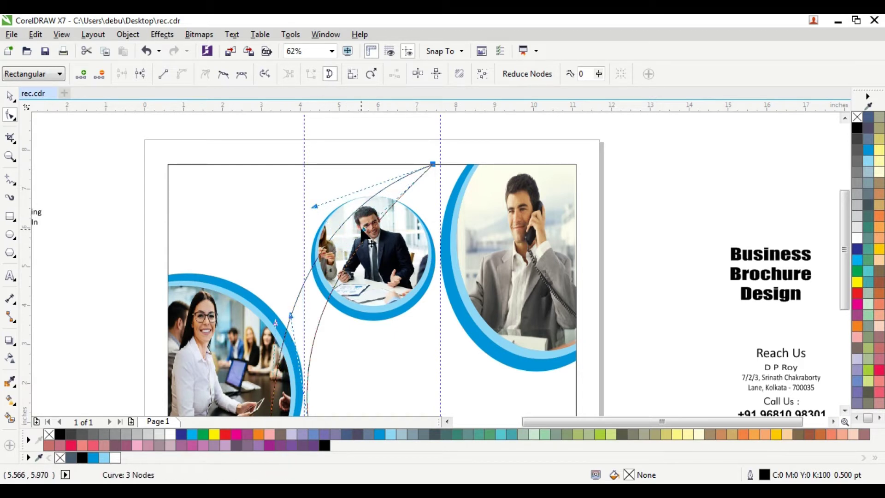
drag(365, 231, 341, 223)
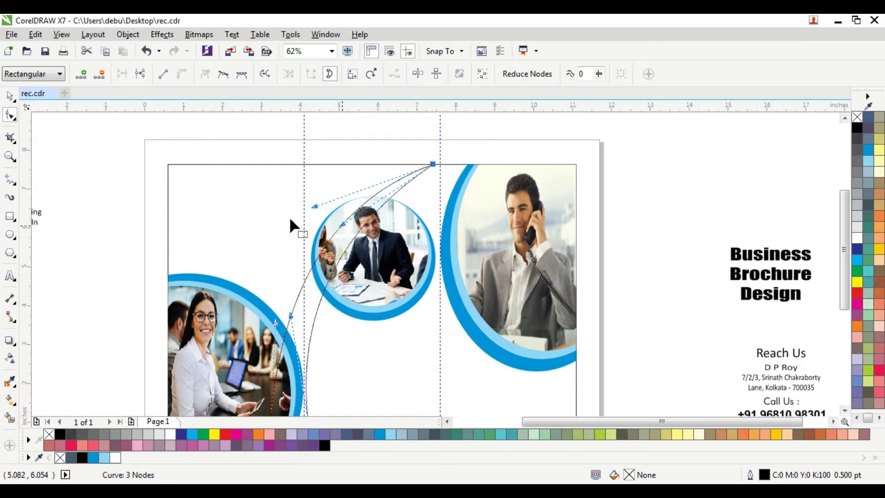
Fill the swoosh with light blue (C:40 M:0 Y:0 K:0) and remove its outline
click(11, 97)
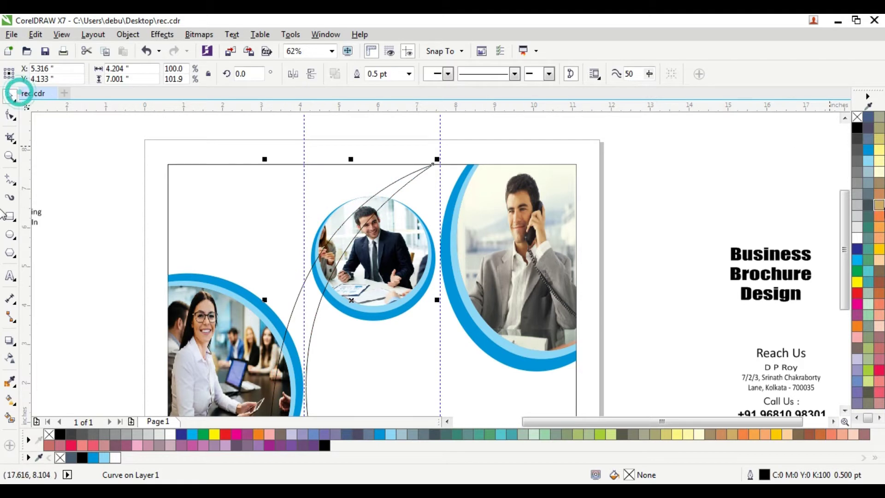
click(869, 161)
right_click(857, 116)
click(742, 145)
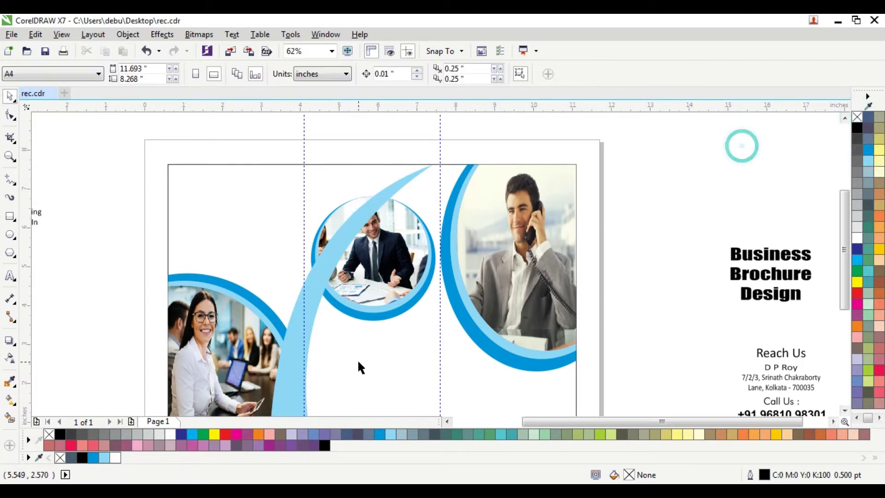
Duplicate the light blue swoosh about 1.3 inches to the right and fill the copy with 10% black
click(287, 356)
drag(287, 357, 338, 359)
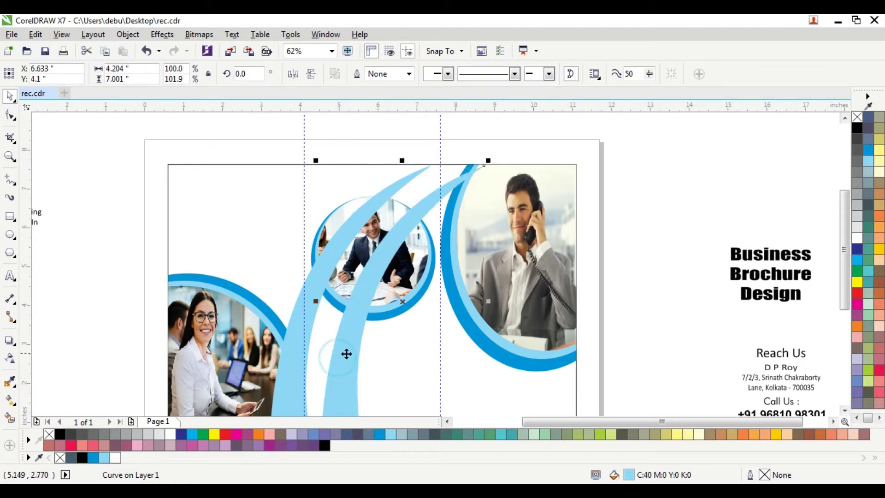
click(858, 227)
scroll(355, 335, down, 2)
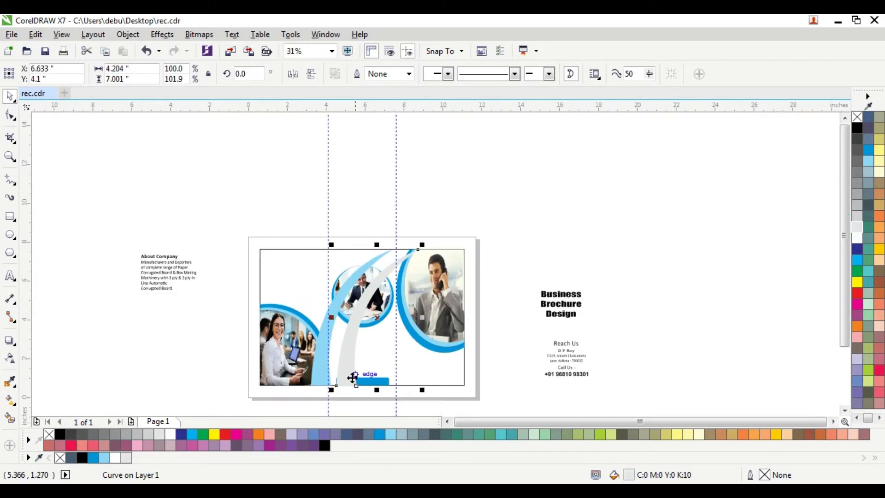
Skew the grey swoosh's base left so its lower left corner meets the first fold line
scroll(353, 378, up, 2)
click(346, 356)
drag(404, 396, 383, 395)
scroll(312, 407, up, 4)
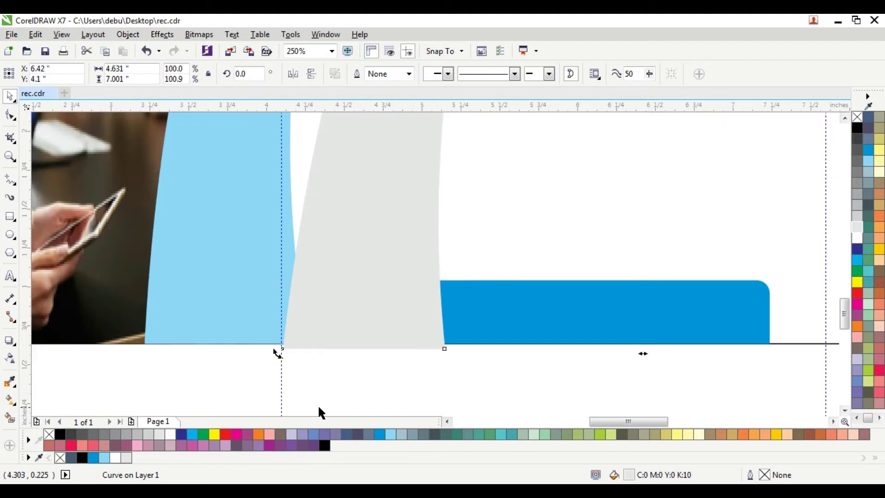
shift+click(210, 234)
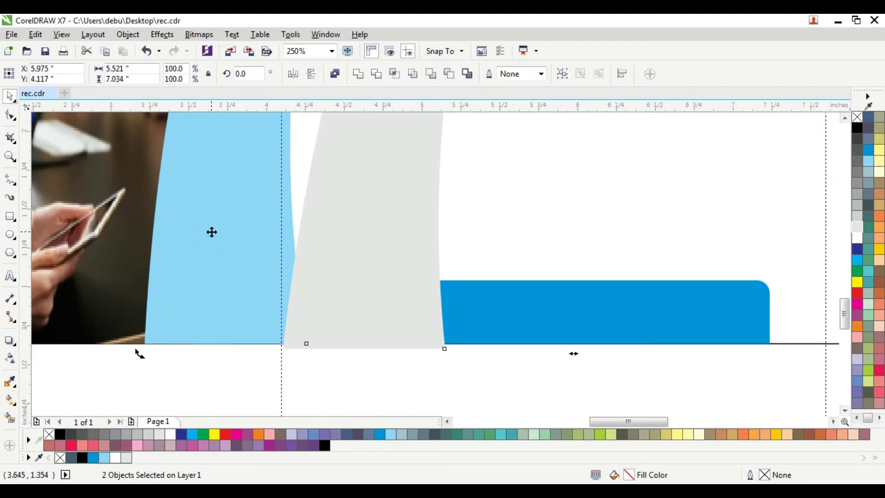
click(208, 388)
scroll(348, 305, down, 4)
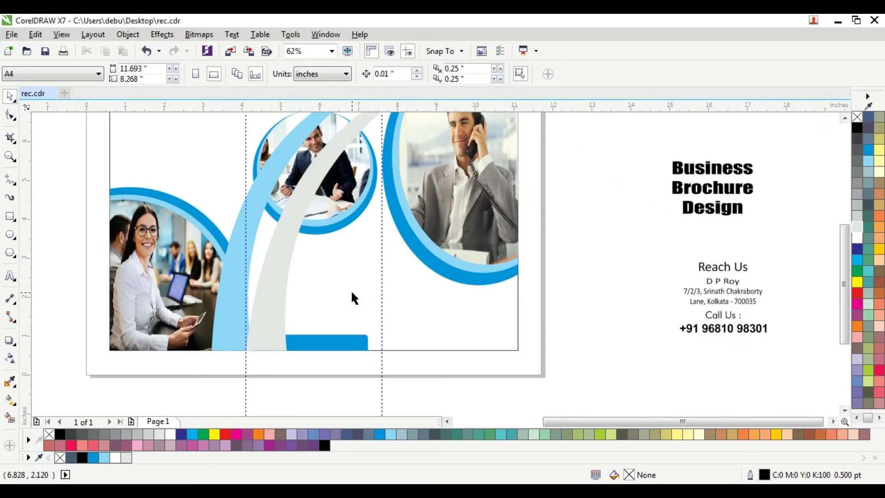
scroll(351, 289, down, 2)
scroll(368, 219, up, 2)
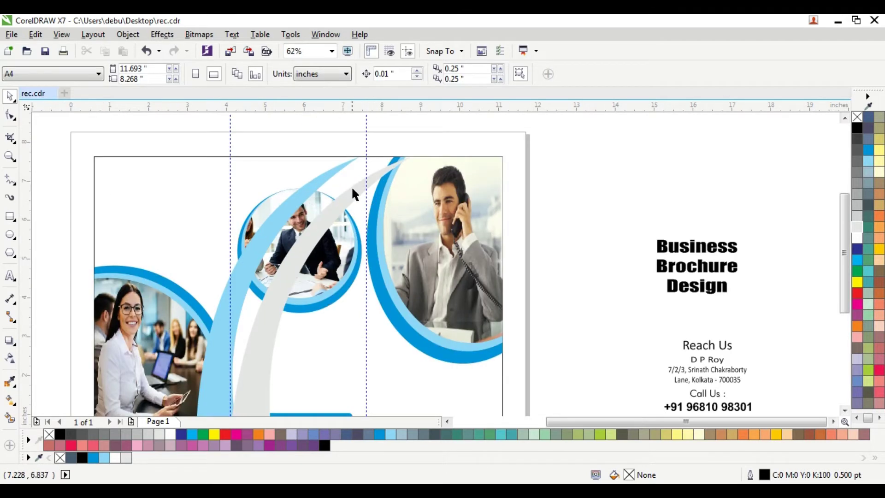
Skew the top of the grey swoosh slightly left along the brochure's top edge
click(352, 186)
click(351, 187)
drag(323, 153, 309, 153)
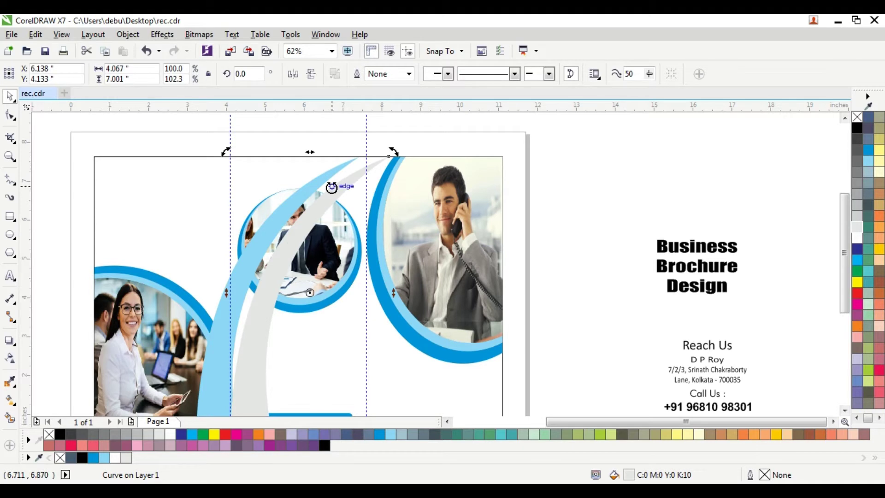
scroll(334, 185, up, 2)
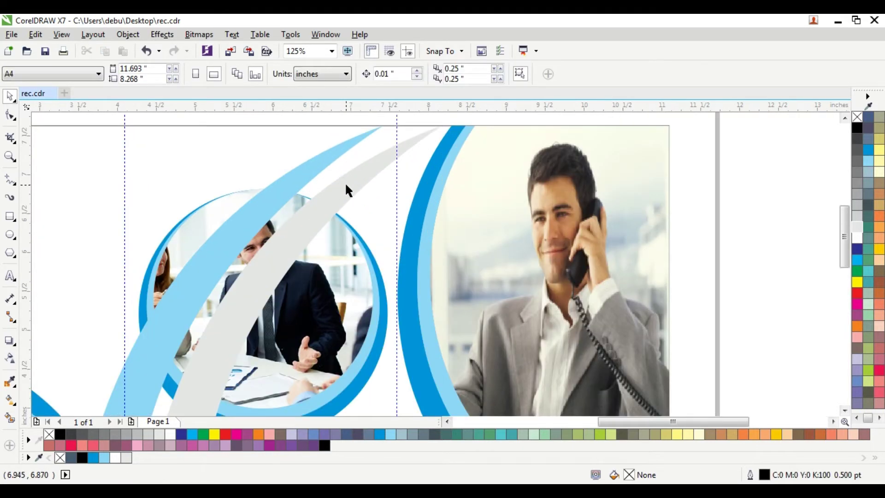
drag(347, 186, 315, 198)
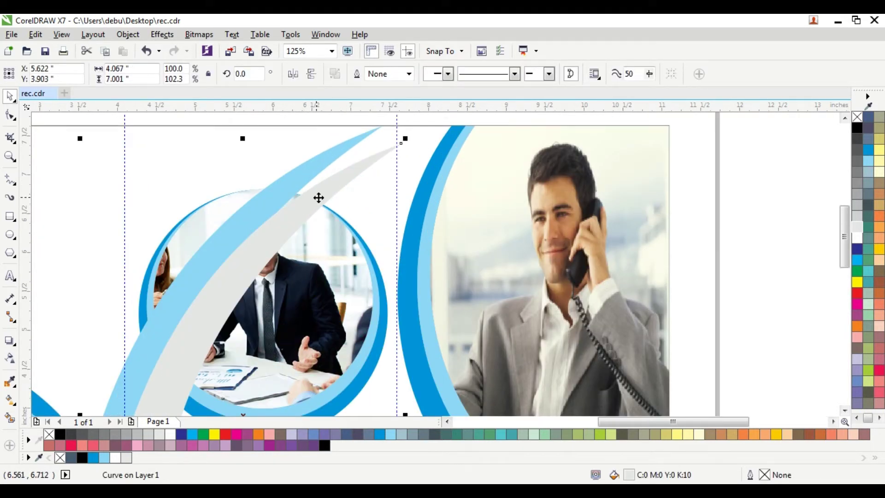
key(ctrl+z)
Send the grey swoosh to the back of the page, behind the middle circular photo
scroll(320, 196, up, 2)
right_click(327, 193)
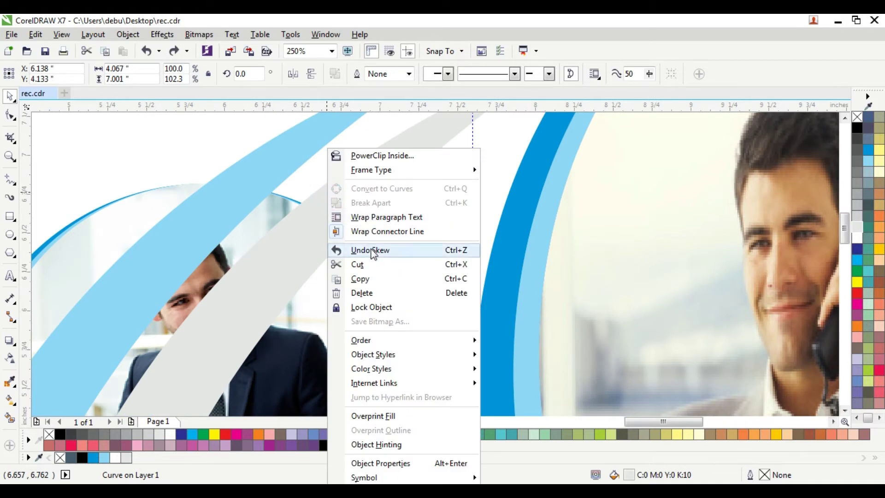
mouse_move(372, 340)
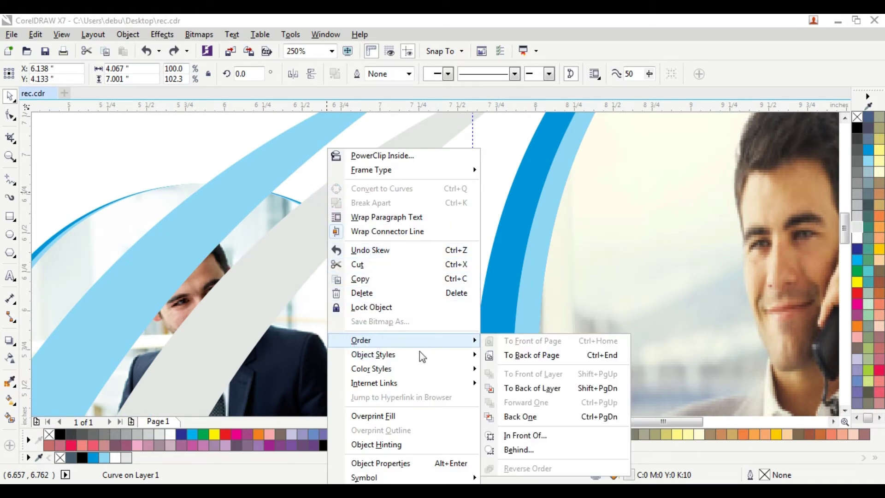
click(526, 356)
scroll(306, 249, down, 2)
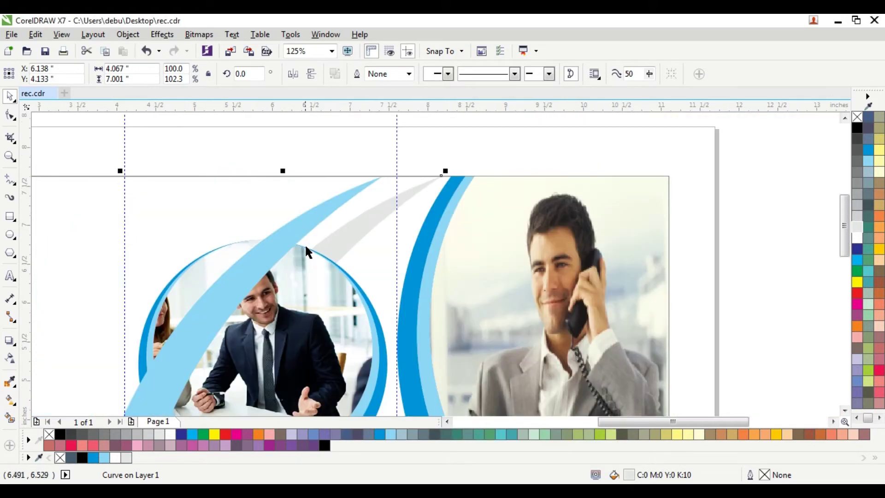
Send the light blue swoosh to the back of the page as well
scroll(315, 217, up, 2)
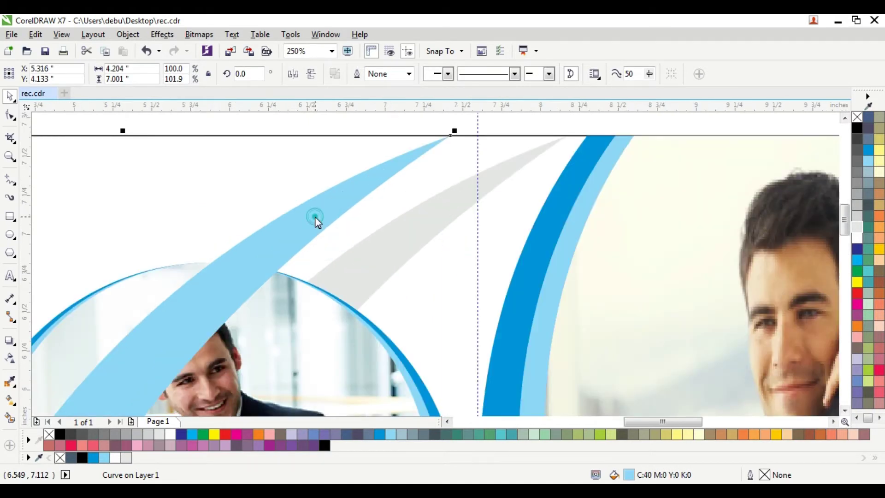
right_click(315, 221)
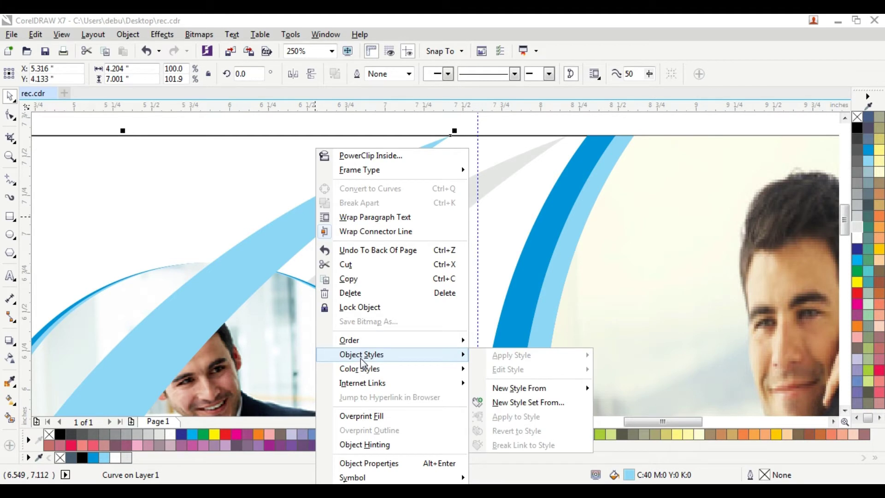
mouse_move(370, 342)
click(520, 355)
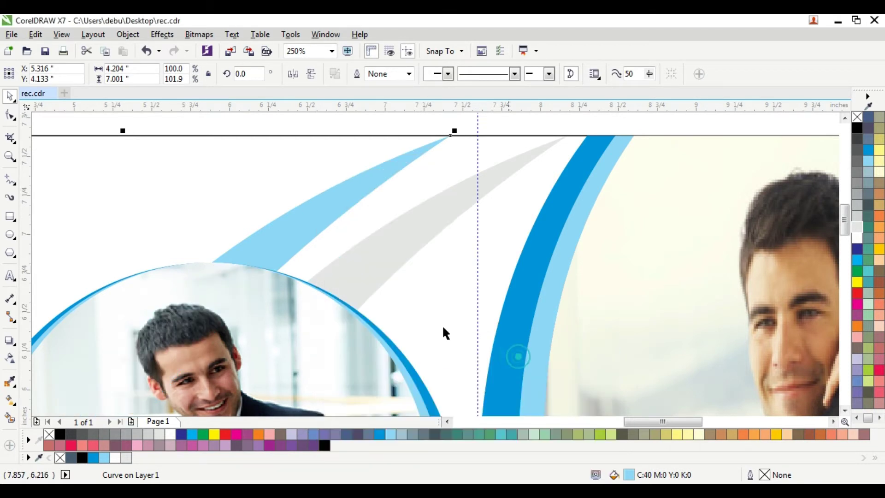
scroll(365, 283, down, 6)
click(358, 192)
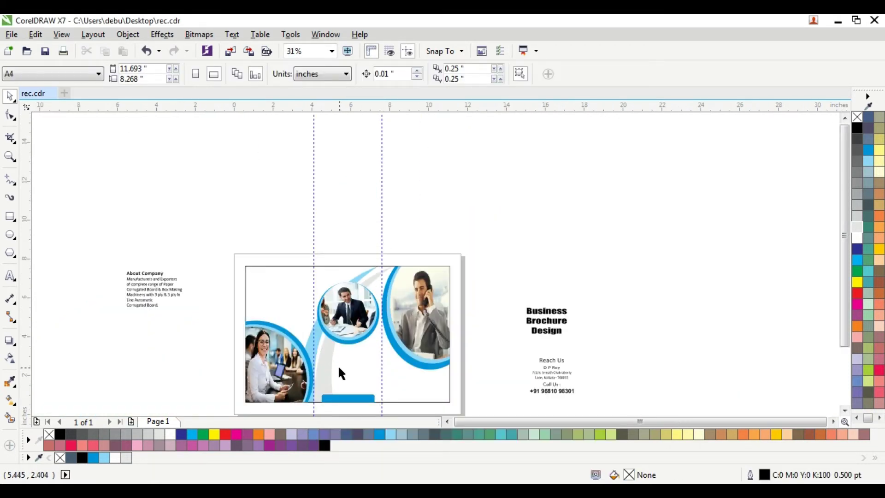
Recolour the light blue swoosh with the darker blue (C:100 M:20 Y:0 K:0)
scroll(340, 364, up, 4)
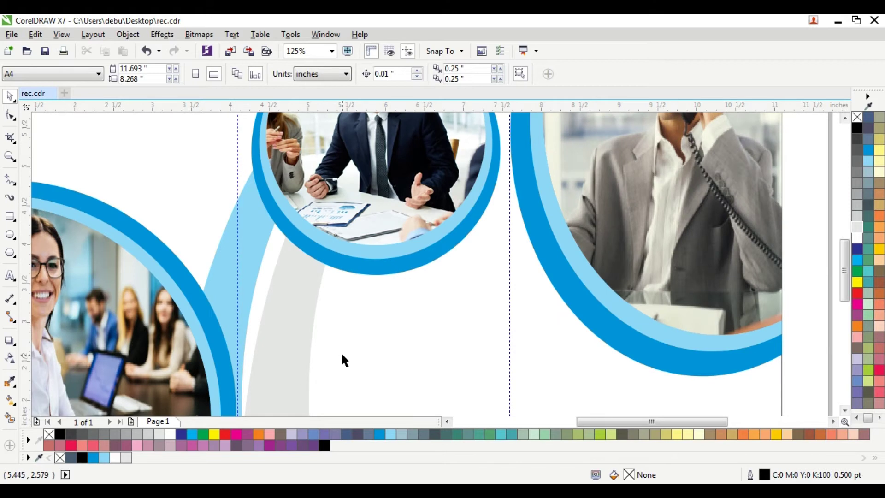
click(256, 254)
click(255, 253)
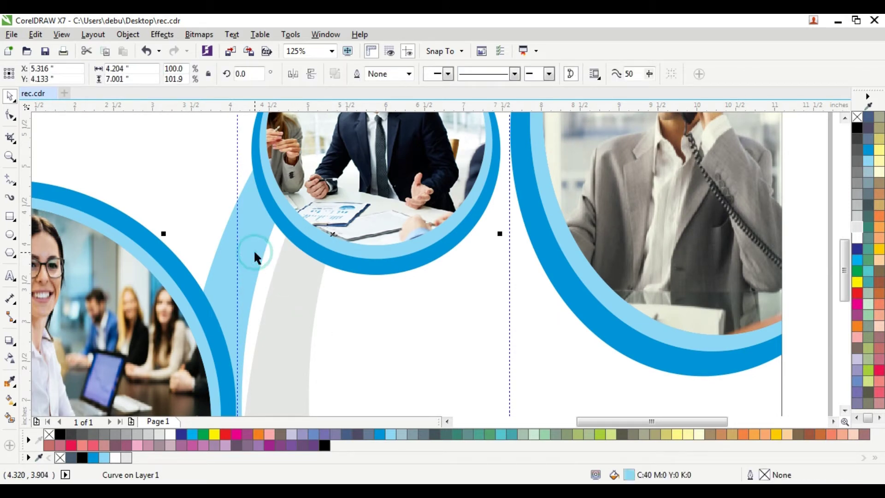
scroll(254, 251, down, 4)
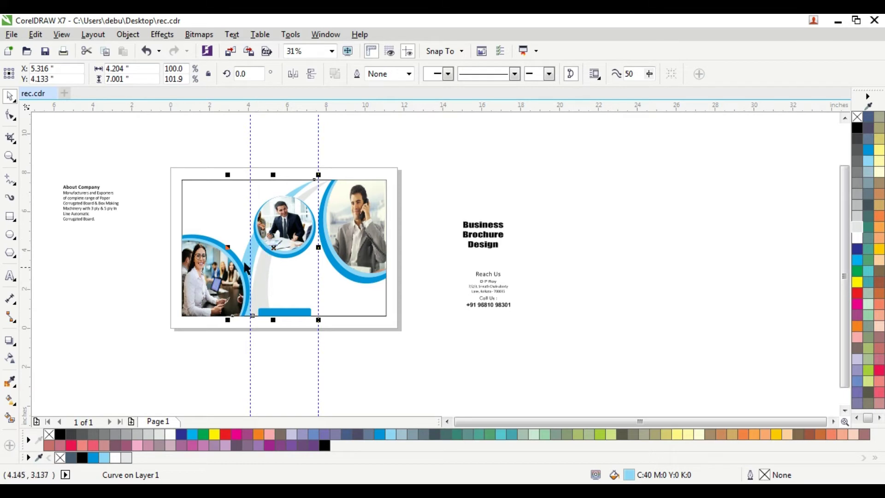
scroll(245, 266, up, 2)
drag(303, 235, 285, 231)
key(ctrl+z)
click(870, 151)
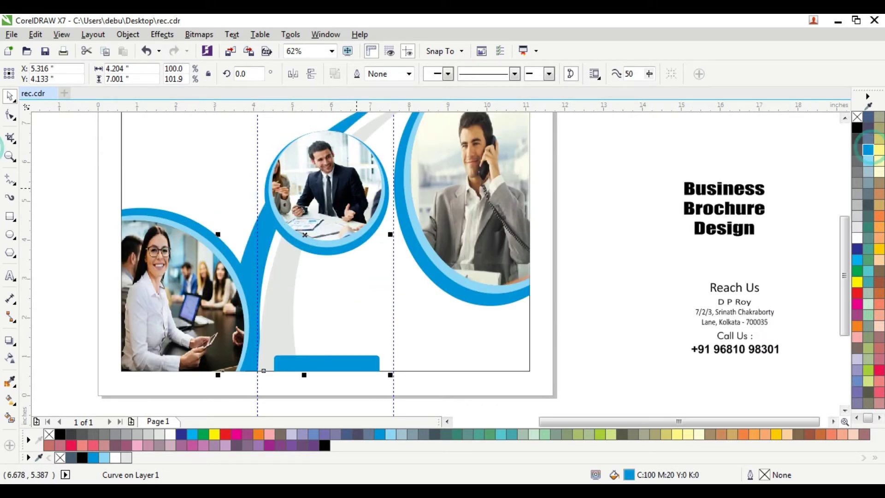
scroll(356, 196, down, 2)
click(569, 127)
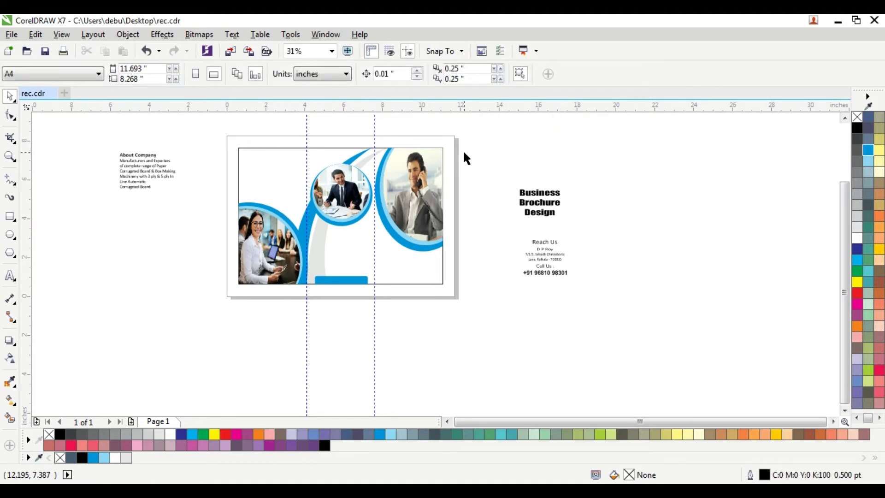
Move the About Company text block into the left panel, above the circular photo
scroll(364, 196, up, 2)
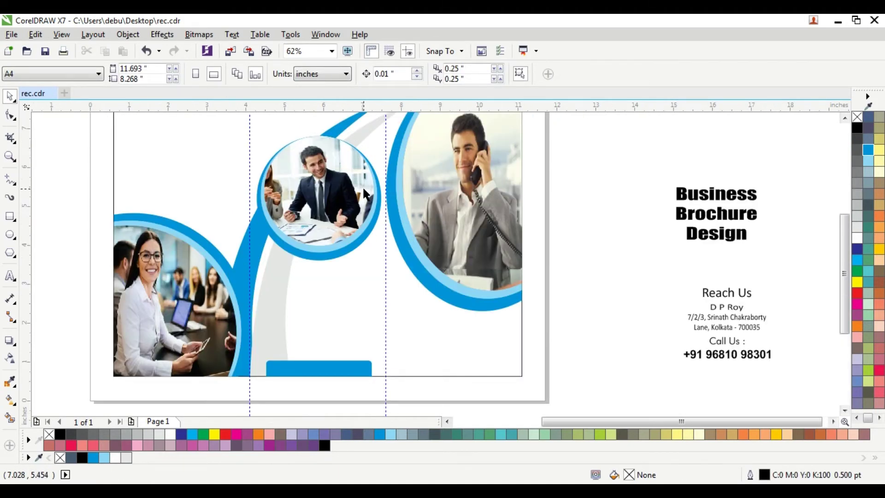
scroll(363, 184, down, 2)
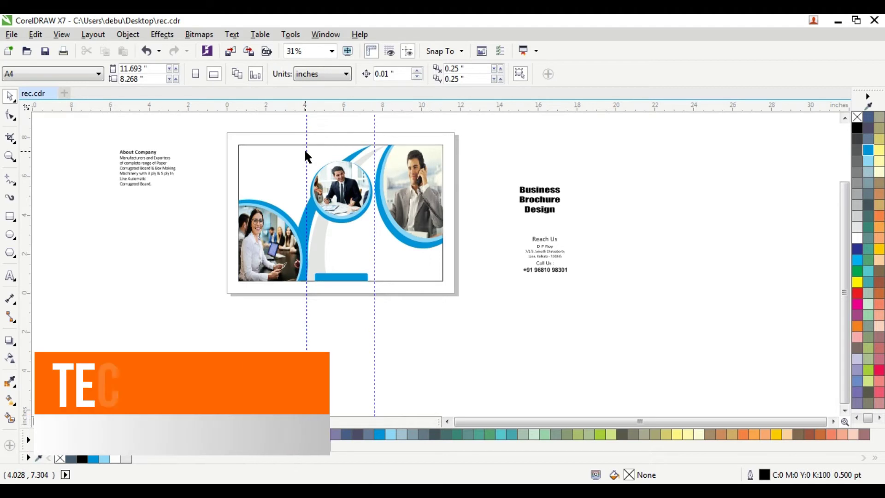
drag(79, 130, 191, 211)
drag(140, 164, 279, 173)
scroll(267, 167, up, 2)
scroll(255, 155, up, 2)
scroll(279, 173, down, 4)
Move the Reach Us contact text block into the middle panel, between the circular photo and the blue bar
scroll(734, 263, up, 2)
drag(787, 216, 652, 338)
drag(682, 265, 274, 247)
drag(322, 233, 322, 231)
drag(267, 275, 267, 275)
scroll(266, 276, up, 2)
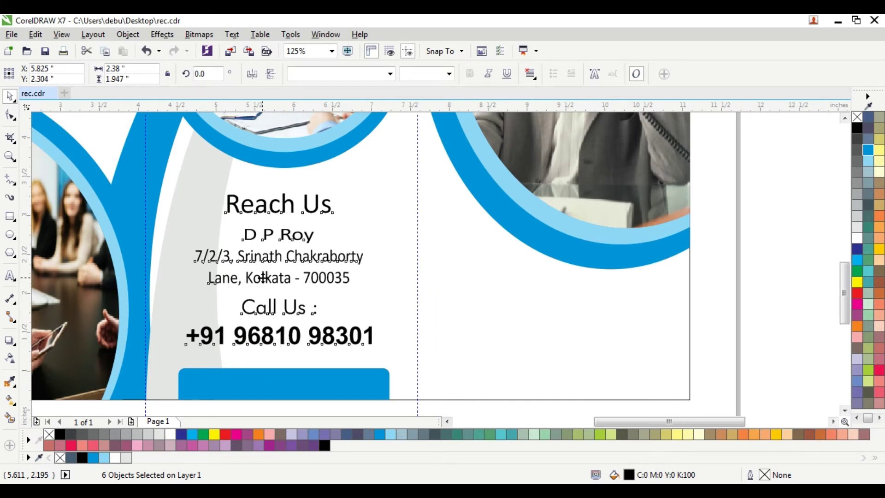
scroll(264, 276, down, 2)
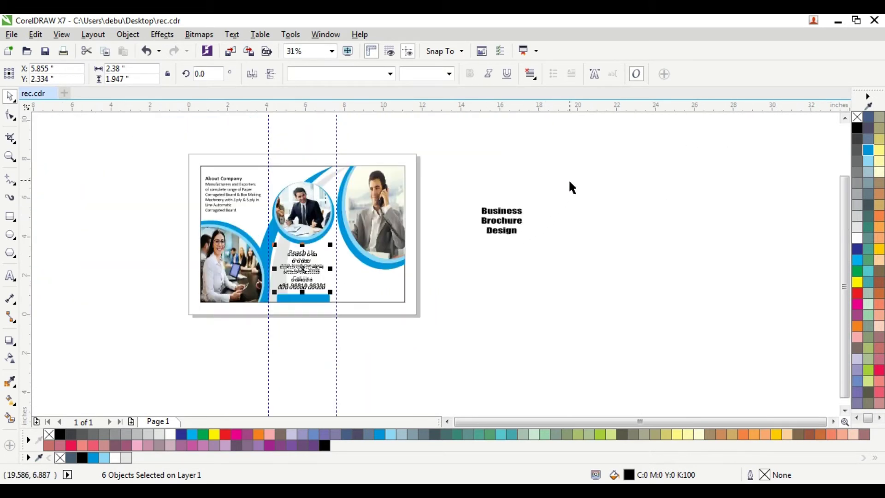
Move the "Business Brochure Design" title into the right panel below the photo and nudge it slightly down and right
click(500, 218)
drag(501, 219, 367, 284)
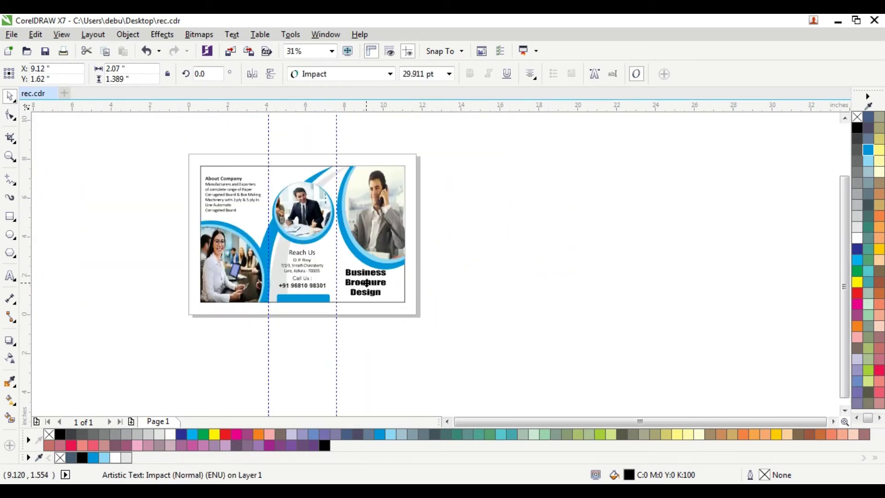
scroll(367, 284, up, 2)
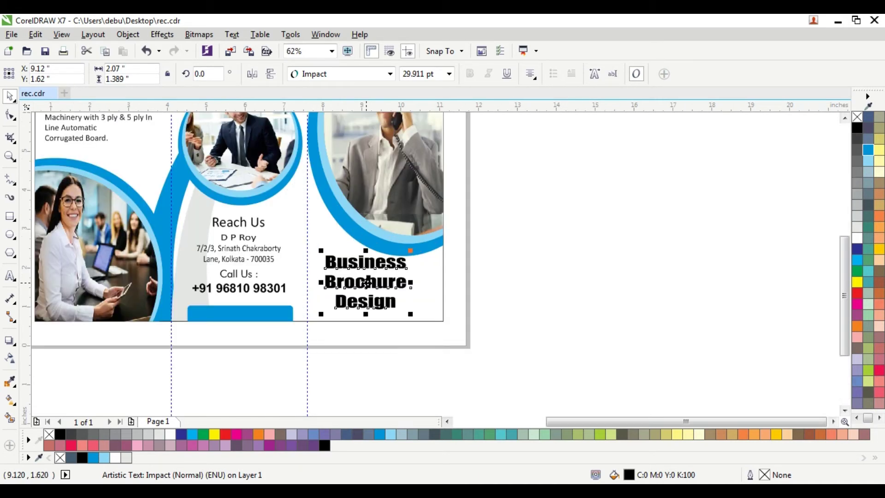
click(555, 241)
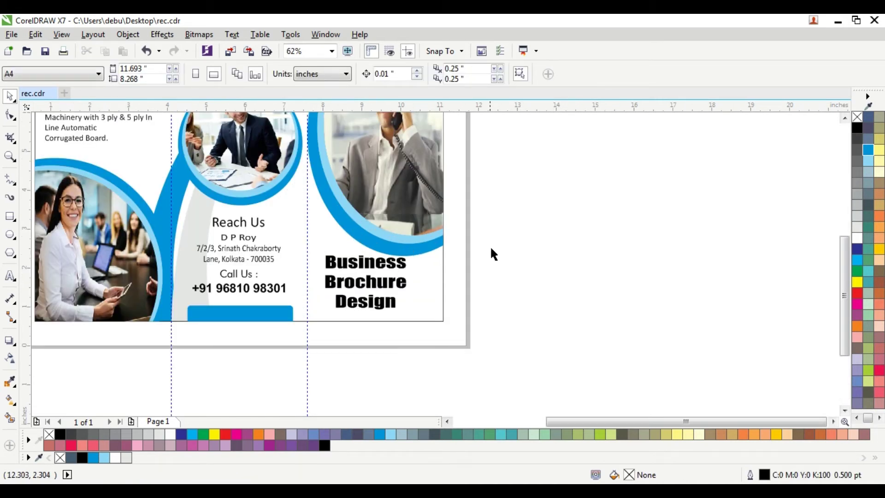
key(Tab)
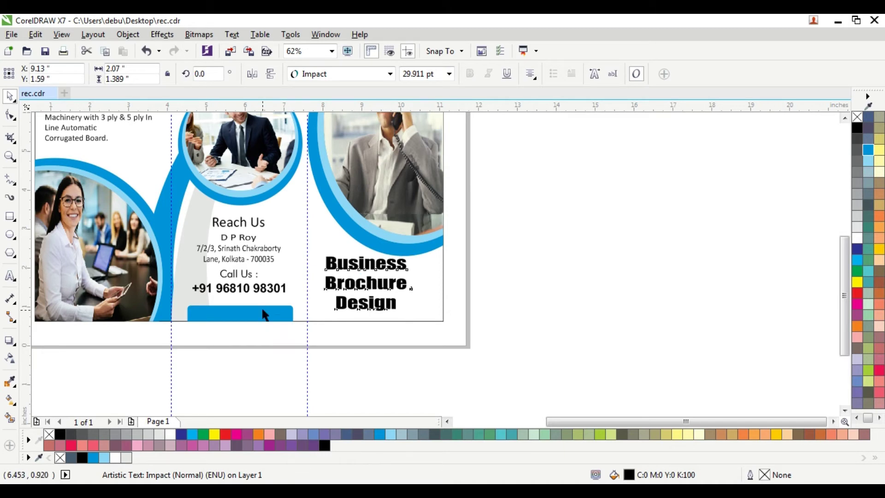
click(578, 194)
Delete both vertical fold guidelines from the page
scroll(578, 193, down, 3)
scroll(516, 121, up, 2)
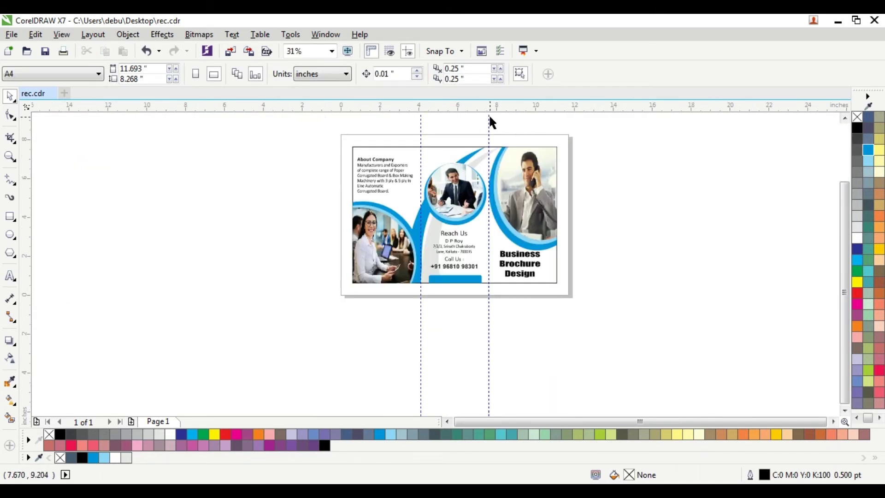
double_click(489, 120)
click(518, 135)
click(450, 340)
click(633, 208)
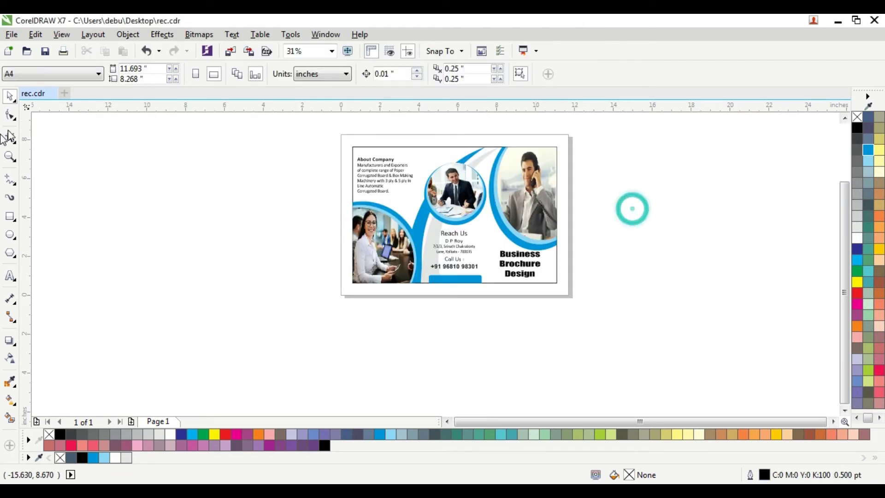
click(10, 156)
drag(342, 137, 578, 298)
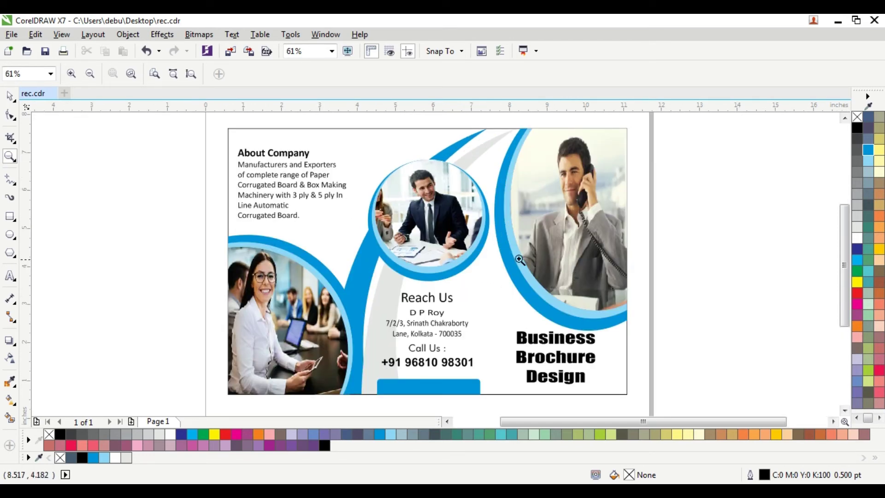
right_click(520, 259)
Draw a rectangle beside the page and size it to 3.5 × 7 inches
click(10, 216)
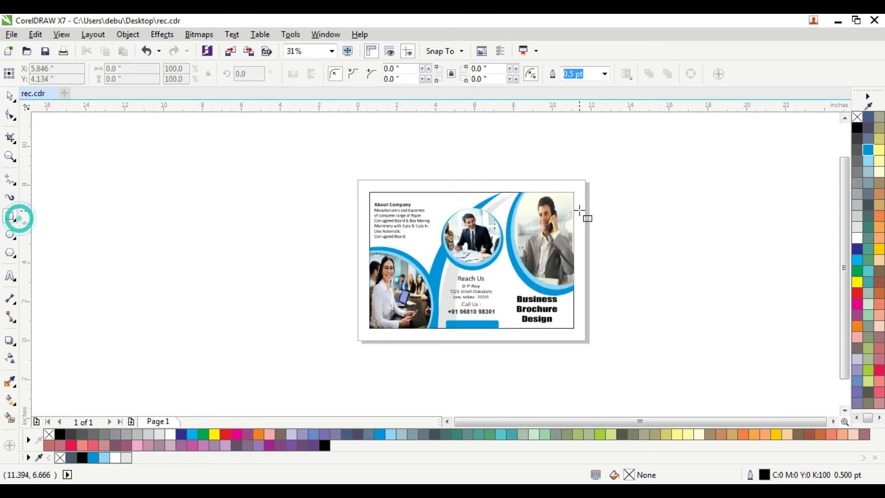
drag(603, 187, 676, 317)
double_click(141, 68)
text(3.5)
key(Tab)
text(7)
key(Return)
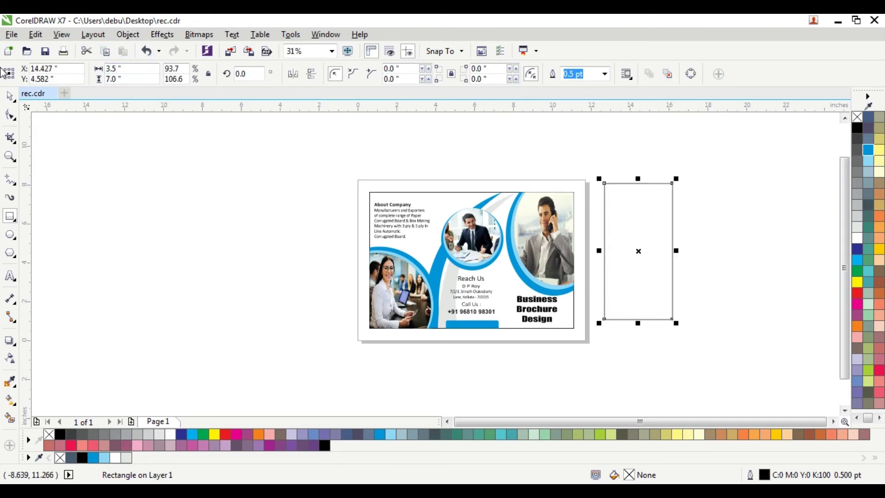
Group all objects of the brochure design on the page
click(14, 98)
drag(324, 165, 594, 342)
key(ctrl+g)
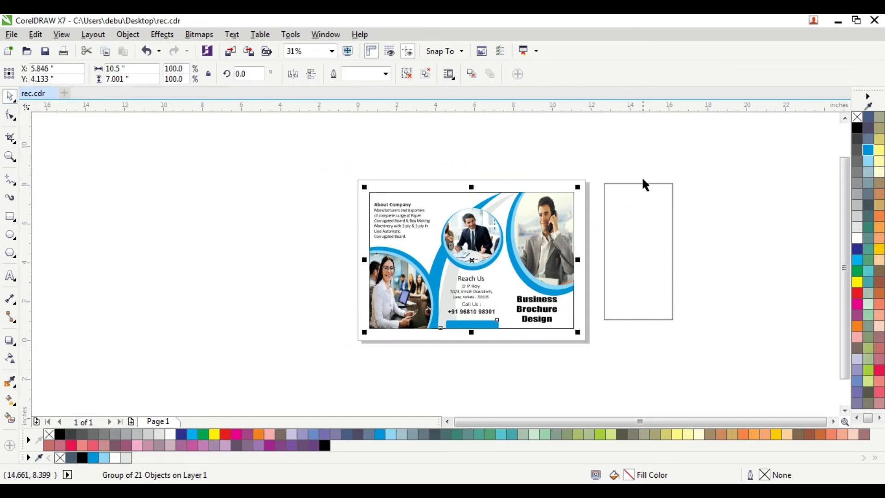
Fill the 3.5 × 7 inch rectangle with black and remove its outline
click(643, 186)
click(858, 128)
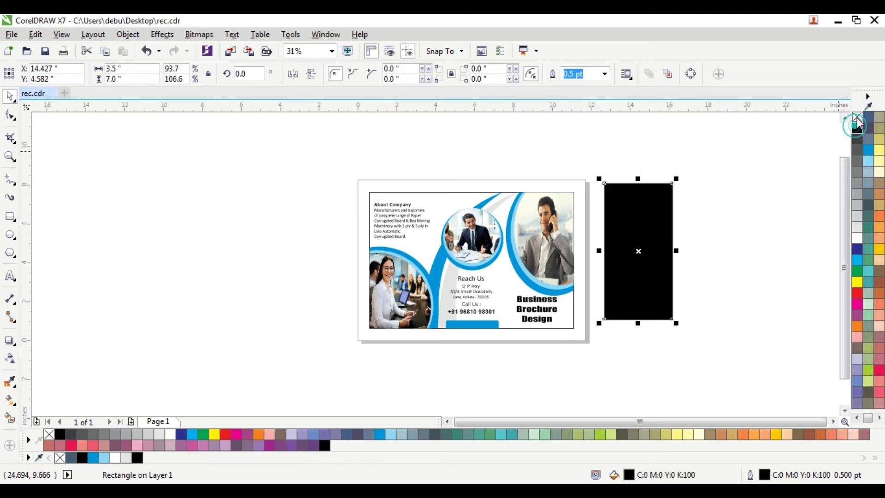
click(698, 173)
Align the black rectangle to the brochure group's vertical centre and right edge so it covers the right panel
click(648, 219)
shift+click(540, 215)
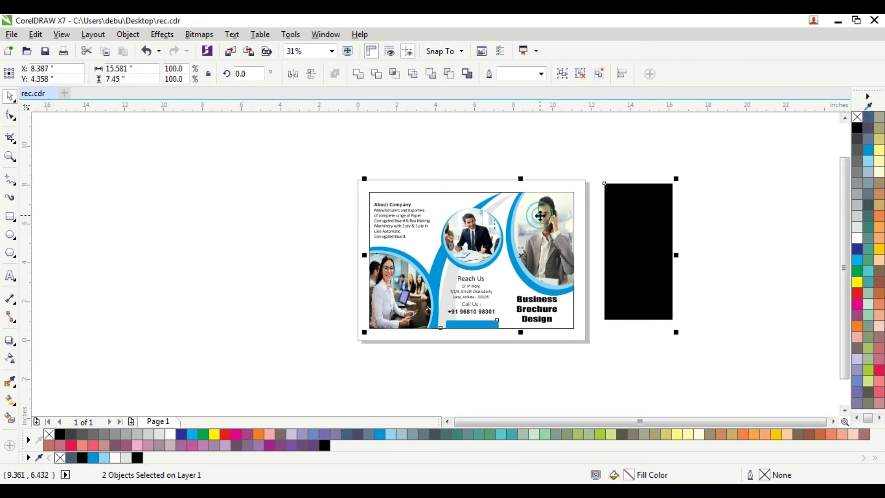
key(c)
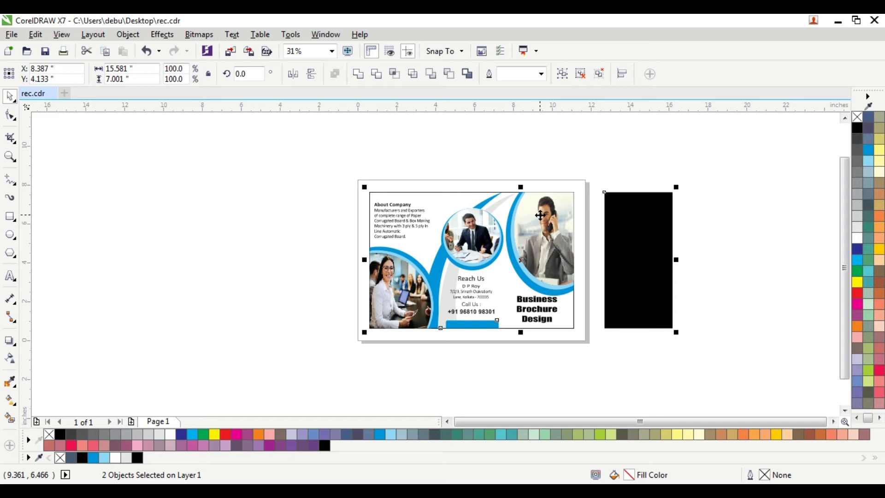
key(r)
click(662, 167)
Apply a short horizontal gradient transparency to the black rectangle, leaving only a narrow fold shadow along the cover panel's left edge
click(551, 252)
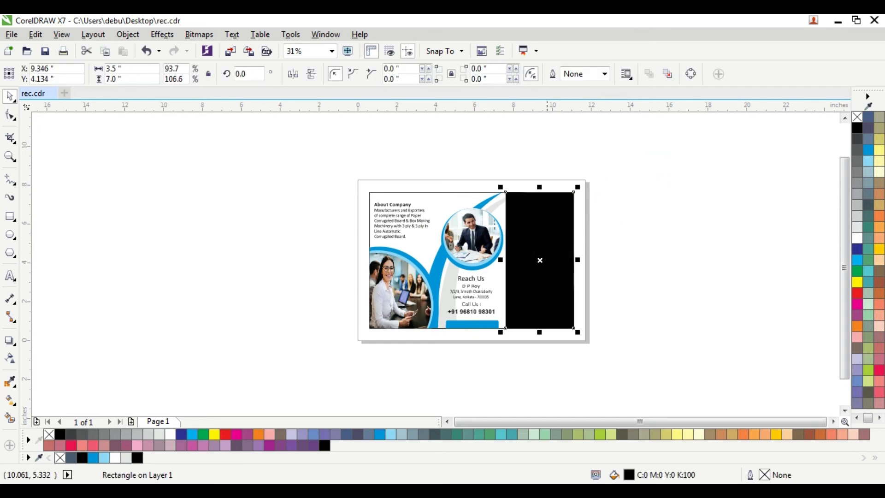
scroll(539, 263, up, 4)
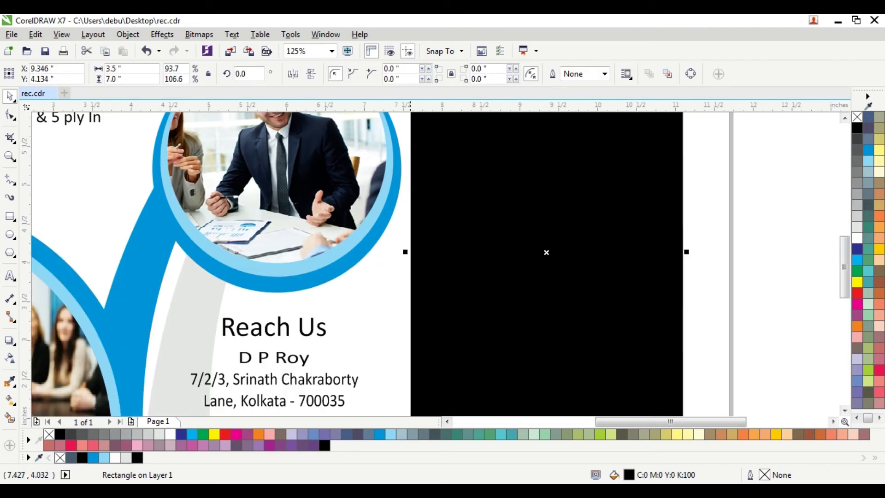
scroll(461, 248, up, 2)
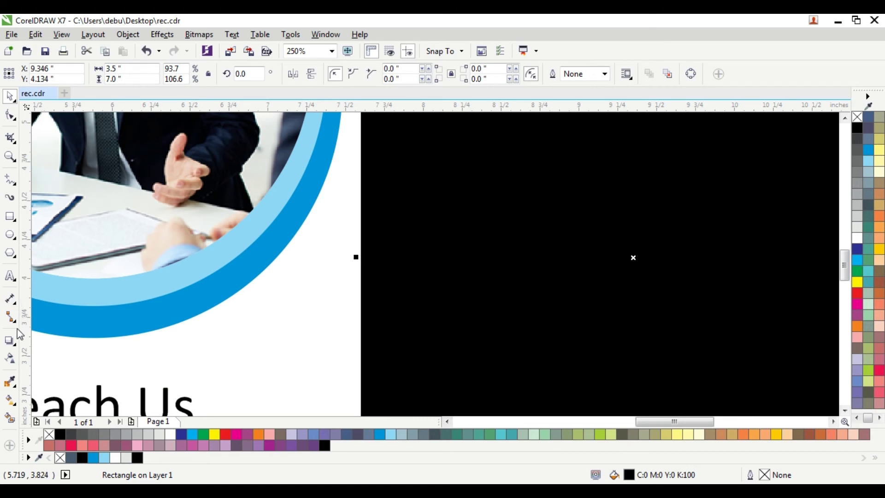
click(9, 359)
drag(339, 248, 377, 247)
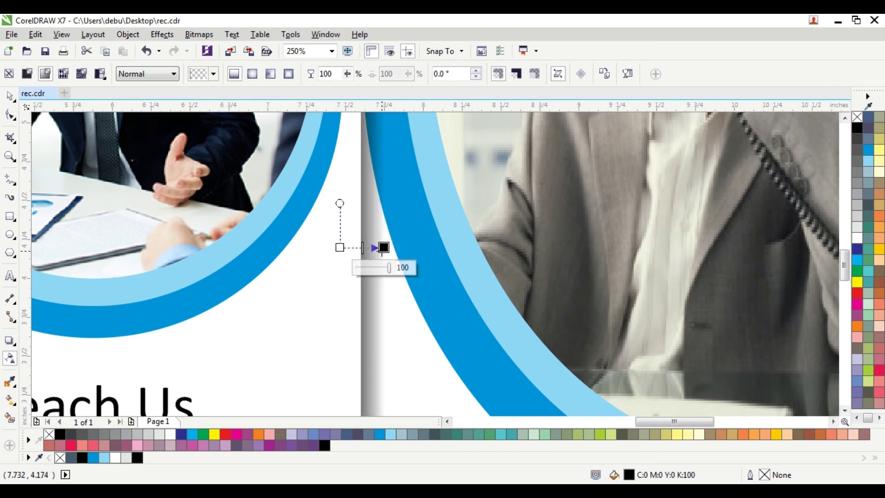
scroll(382, 248, up, 2)
scroll(383, 248, down, 6)
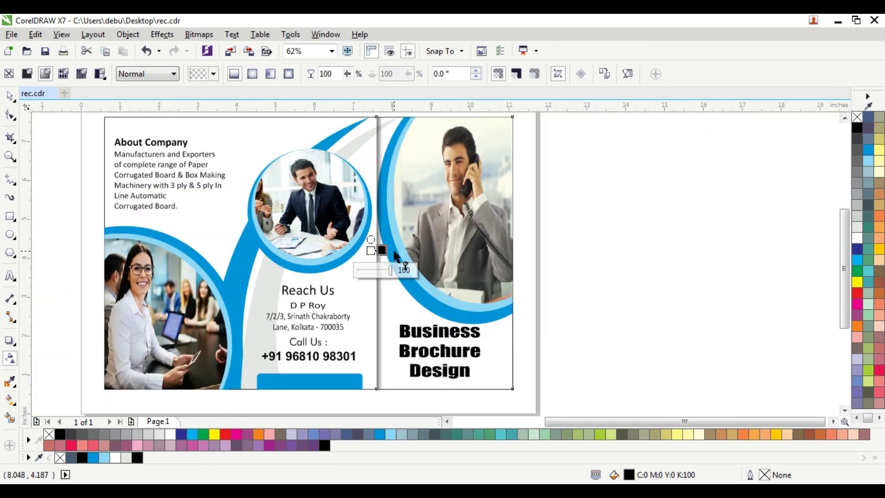
click(11, 97)
click(646, 139)
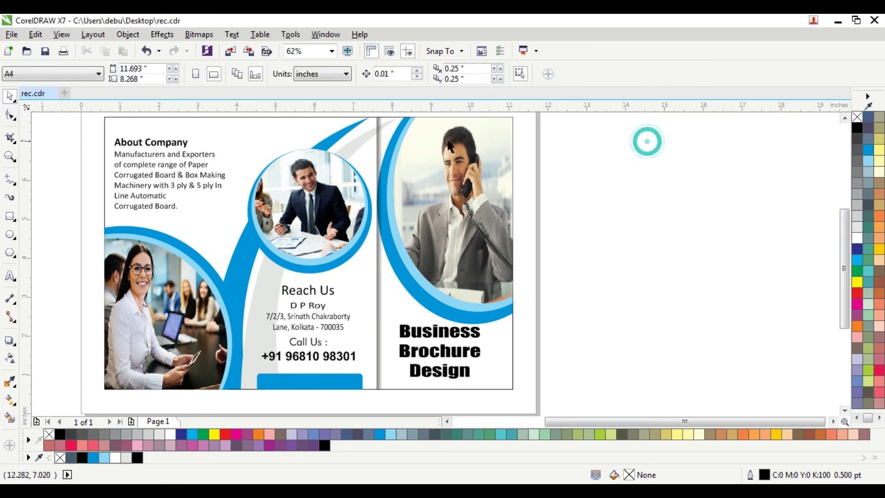
Remove the outline from the grouped brochure design
click(468, 191)
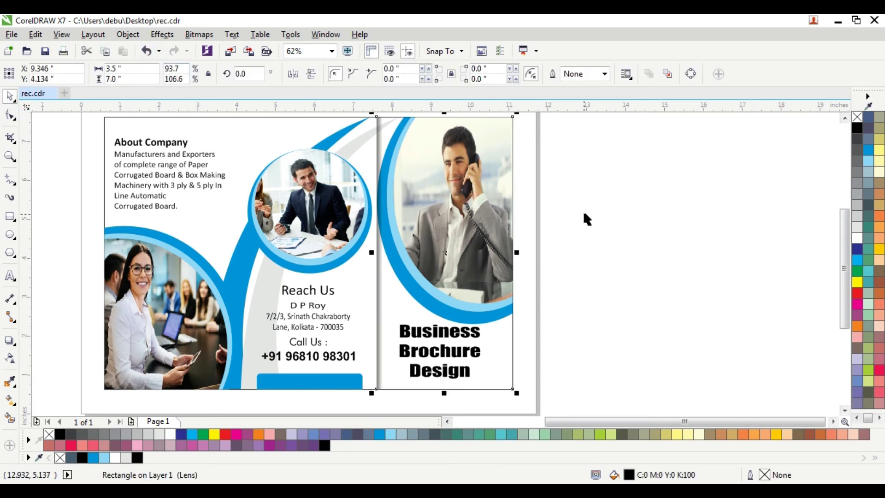
click(596, 211)
click(130, 118)
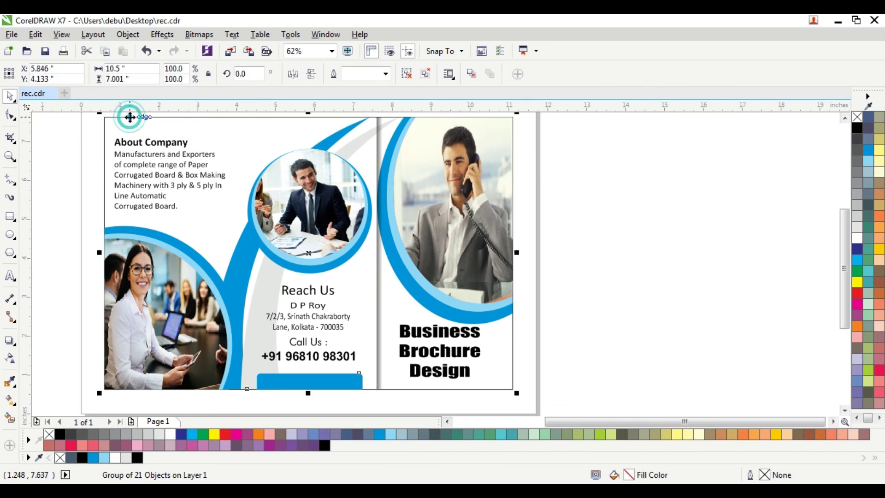
click(532, 178)
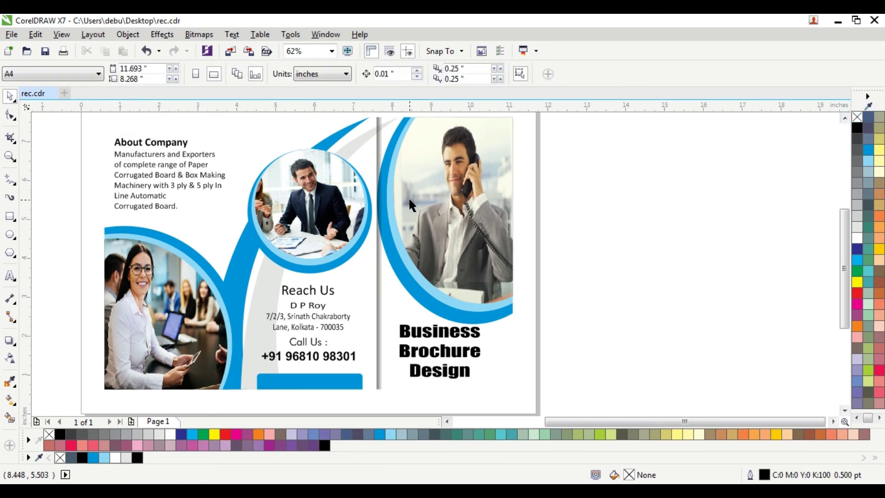
Copy the shadow rectangle twice at a relative horizontal offset of -3.5 inches, placing one copy on each of the other two panels
click(392, 302)
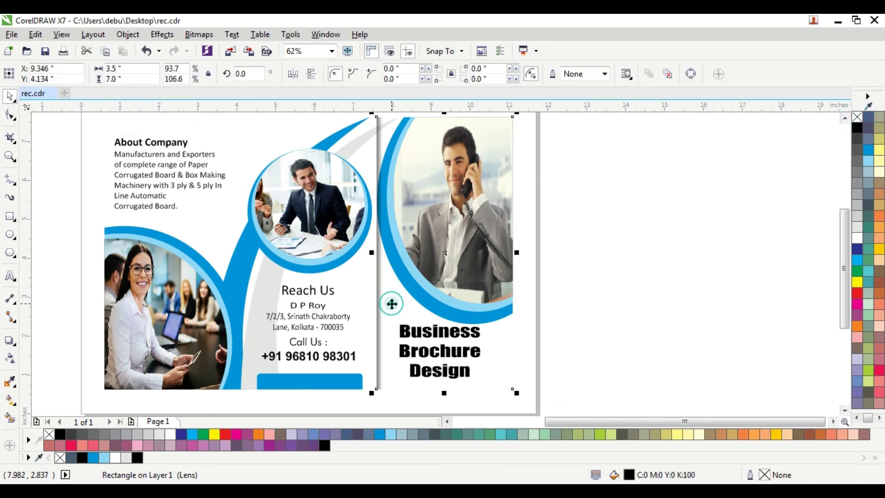
click(127, 34)
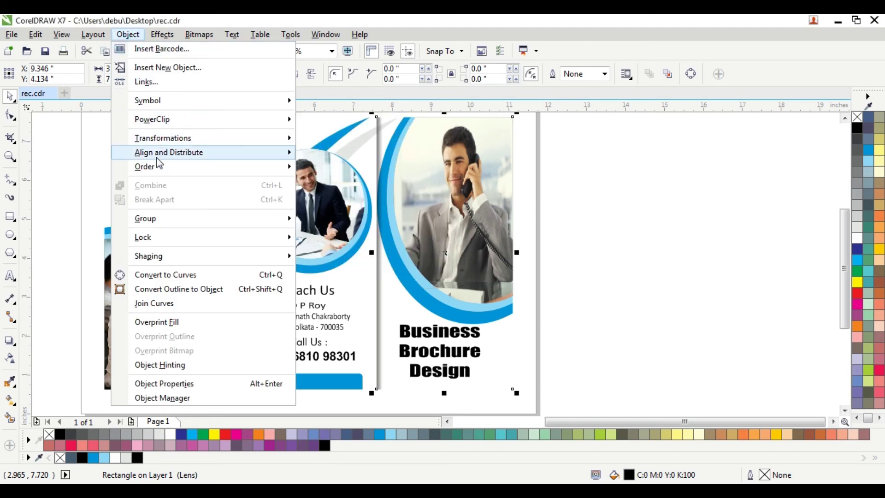
mouse_move(159, 138)
click(330, 139)
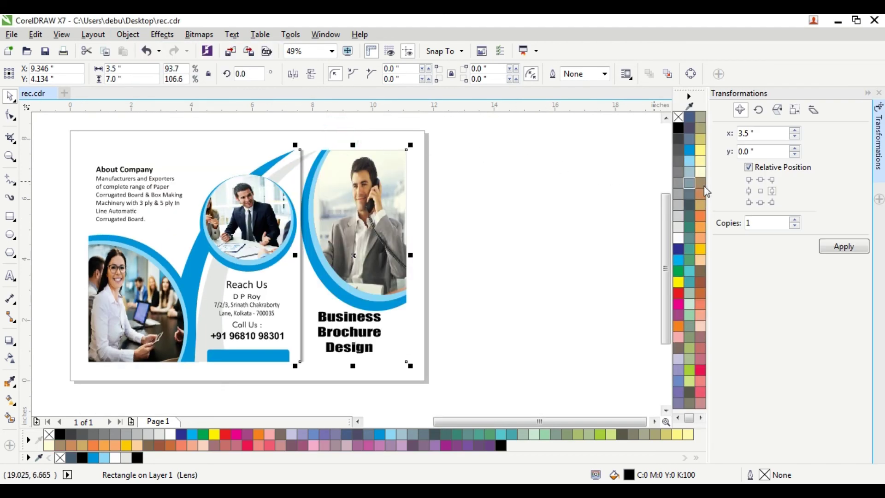
click(750, 192)
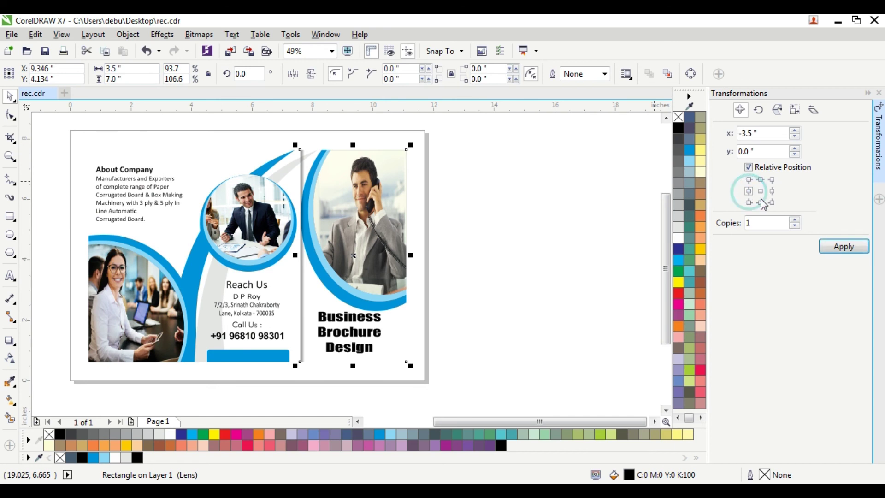
click(842, 248)
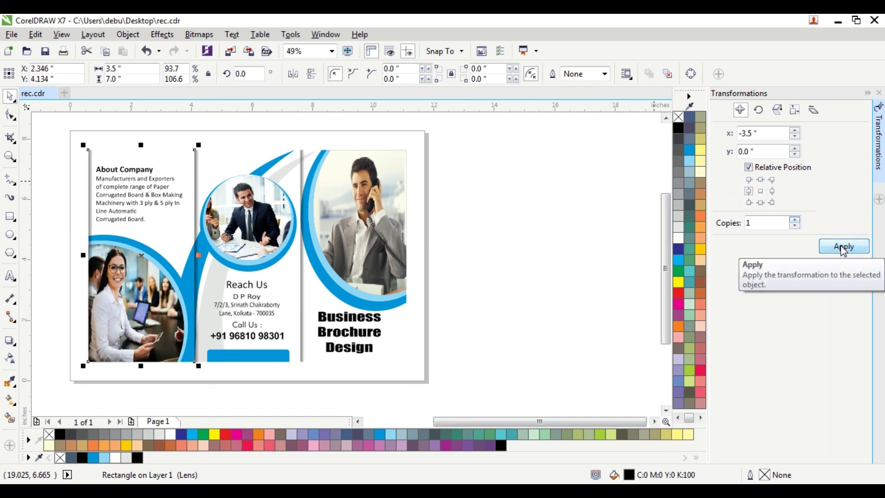
Delete the shadow copy on the About Company panel and close the transformation settings
click(532, 145)
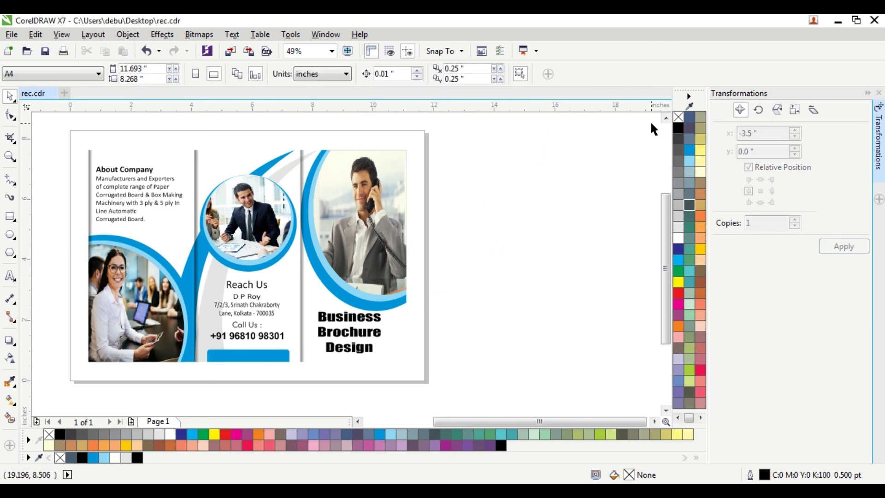
click(129, 158)
key(Escape)
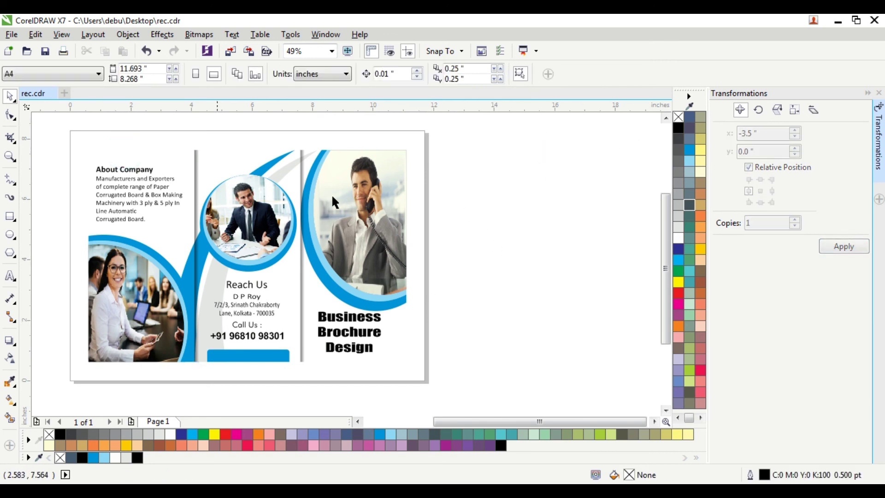
click(879, 93)
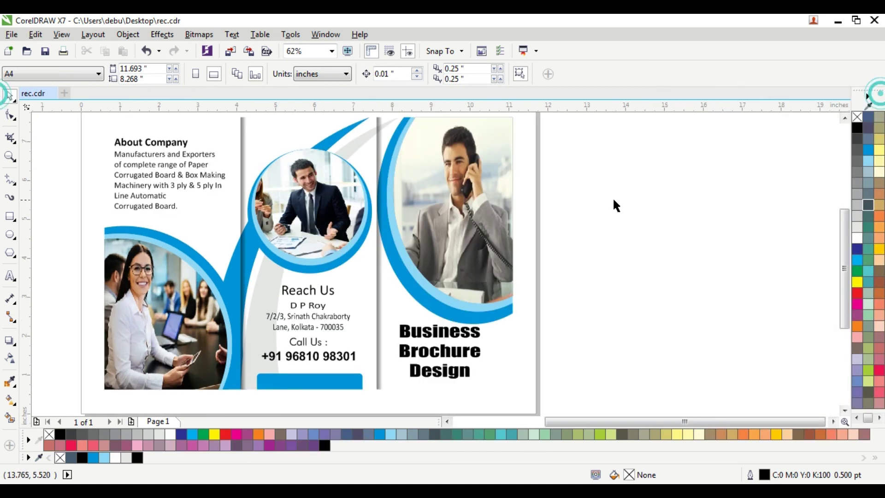
scroll(612, 197, down, 2)
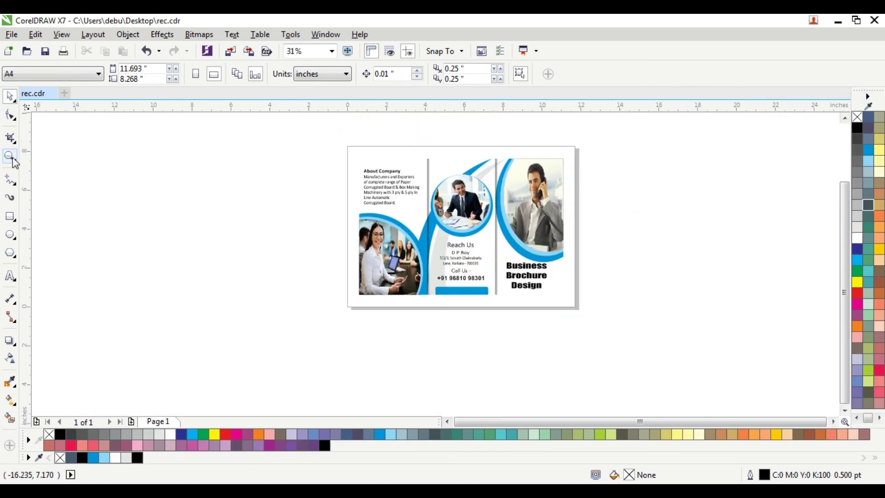
click(11, 157)
drag(352, 148, 577, 308)
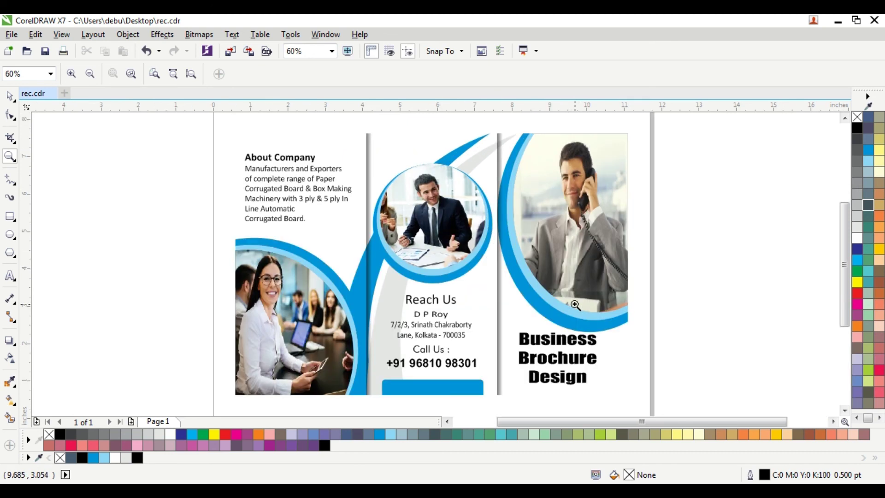